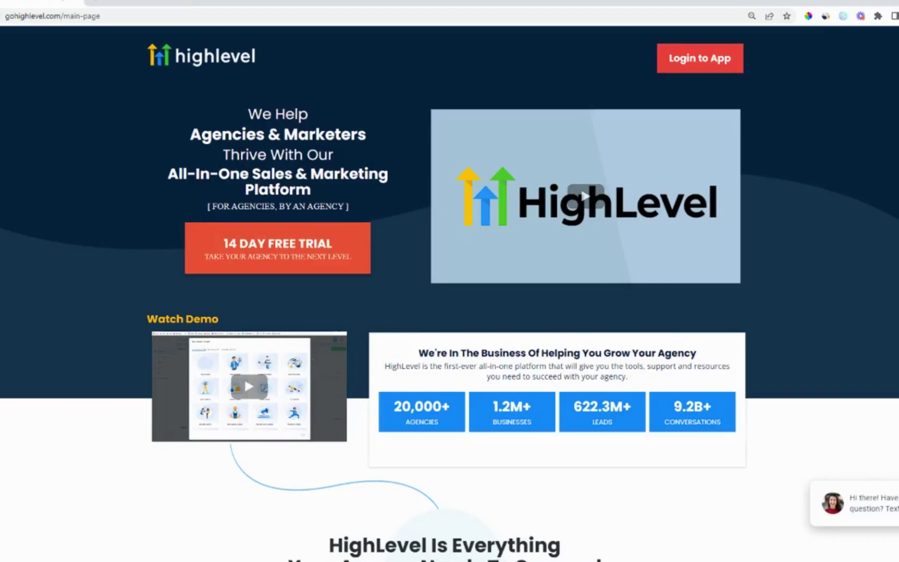
Step: Look over the HighLevel main page down to the feature comparison table
scroll(450, 291, "down", 3)
scroll(450, 292, "down", 20)
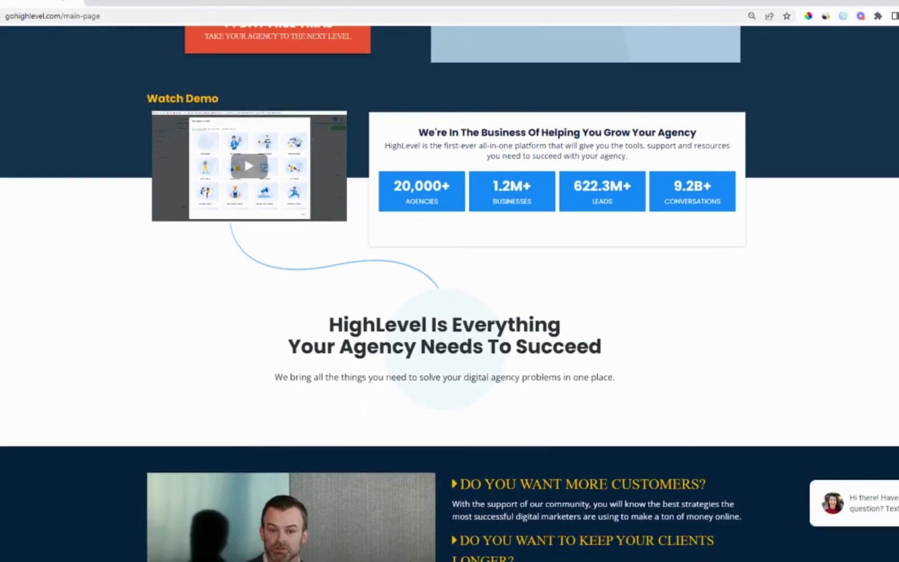
scroll(450, 291, "down", 5)
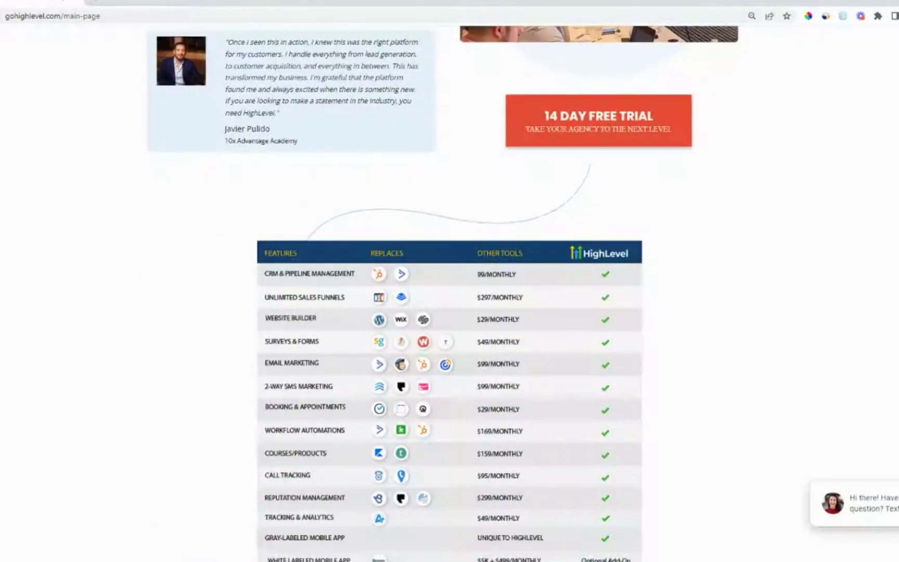
scroll(450, 292, "down", 1)
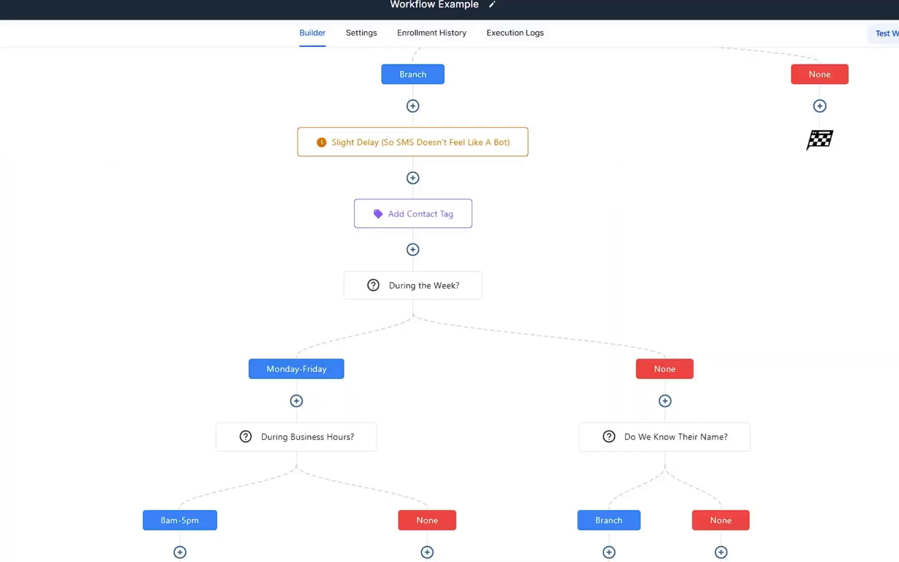
Step: Examine the branches and actions of the Workflow Example from the week-day check down to the SMS actions
scroll(436, 304, "down", 5)
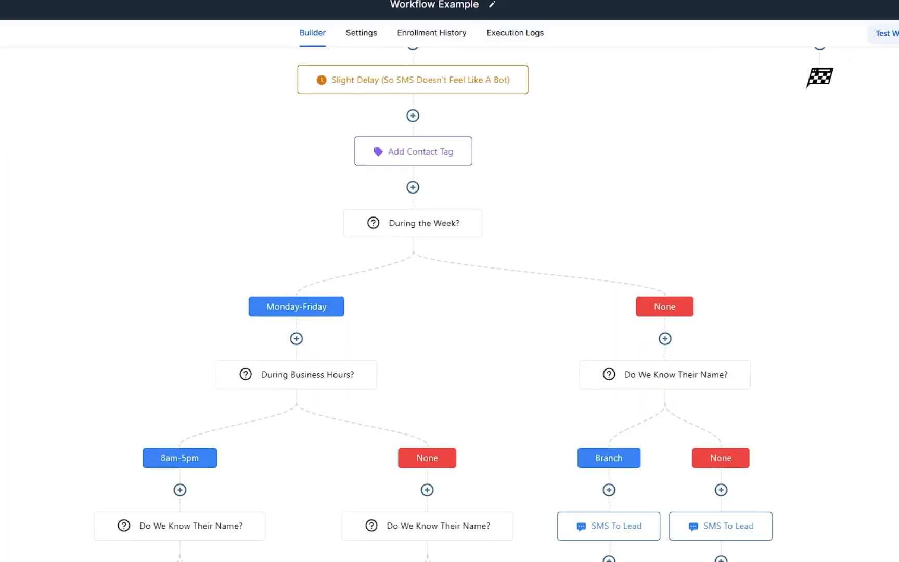
scroll(435, 304, "down", 5)
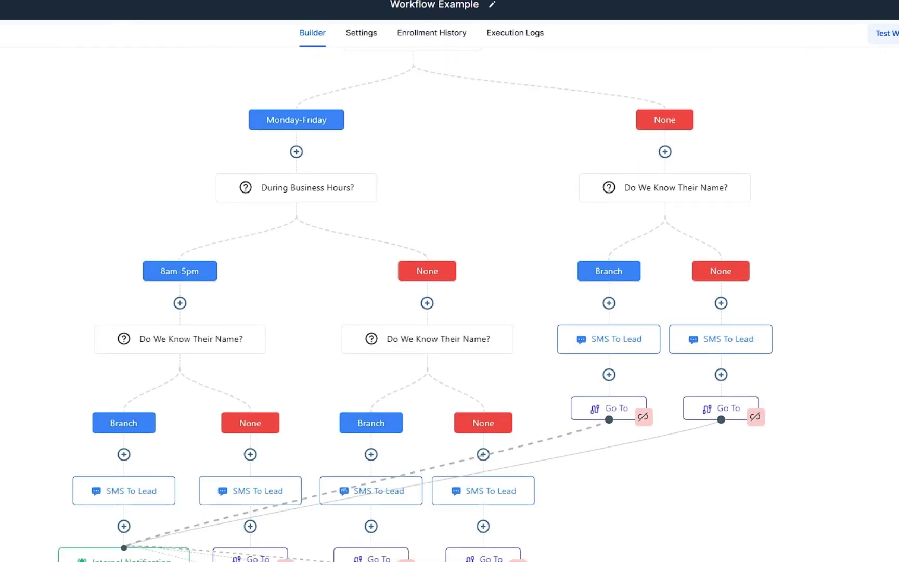
scroll(436, 304, "down", 3)
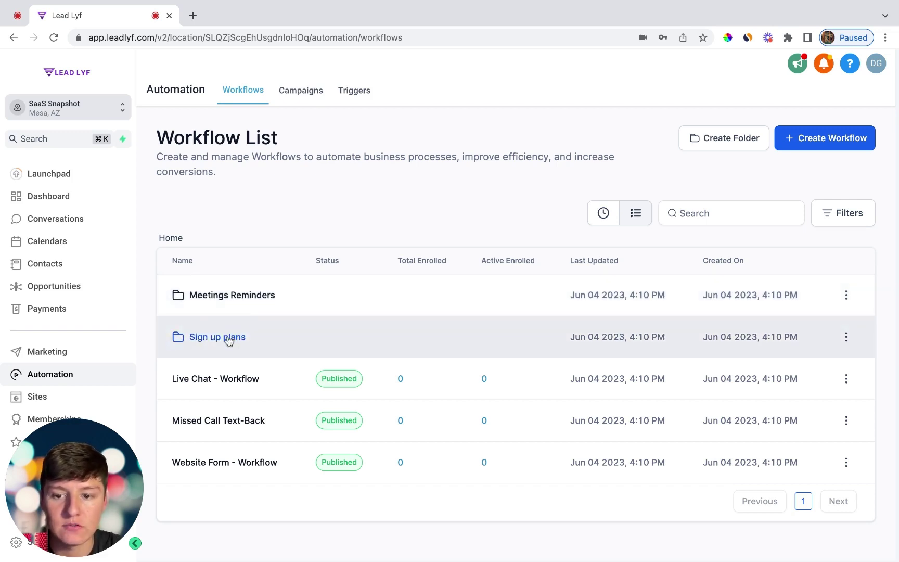
Step: View the workflows in the Sign up plans folder and return to the main workflow list
left_click(229, 339)
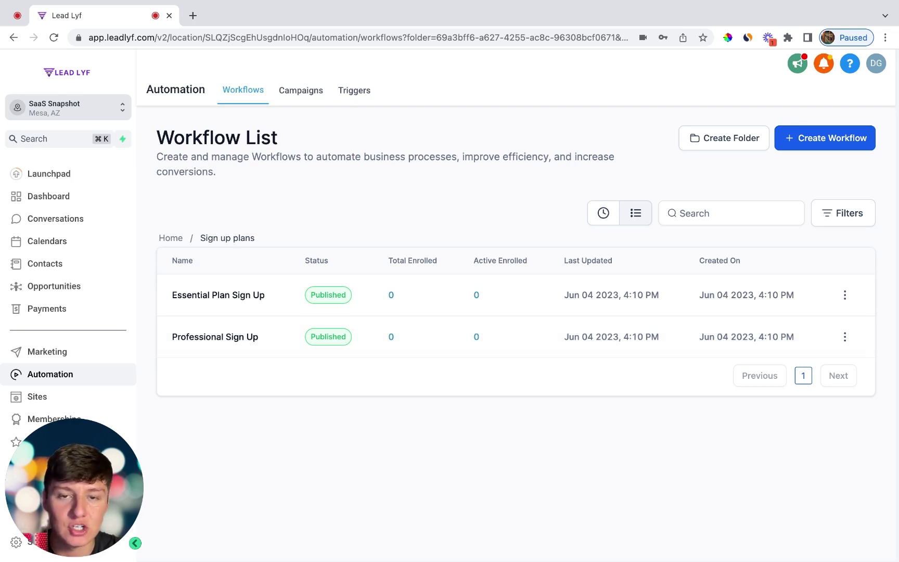
left_click(78, 374)
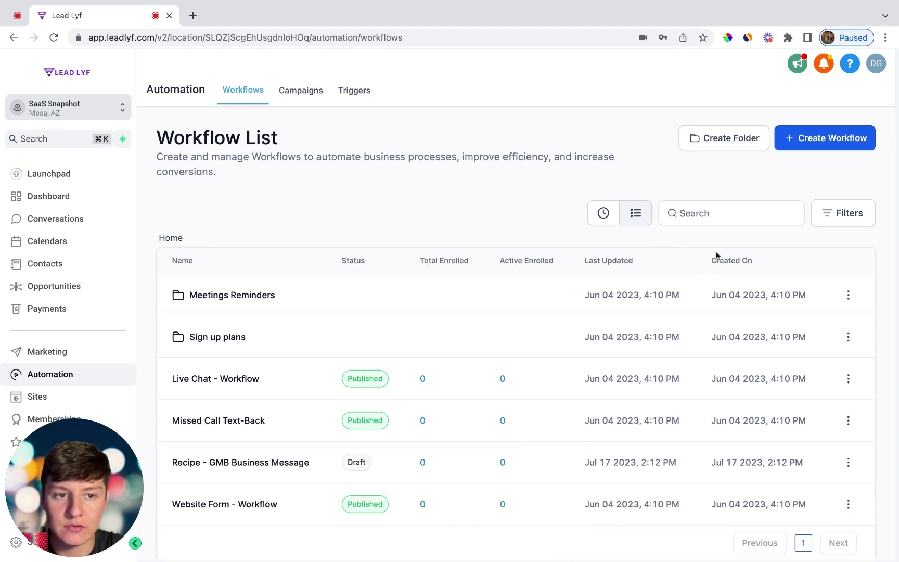
Step: Create a new workflow from the "Recipe - GMB Business Message" template
left_click(798, 147)
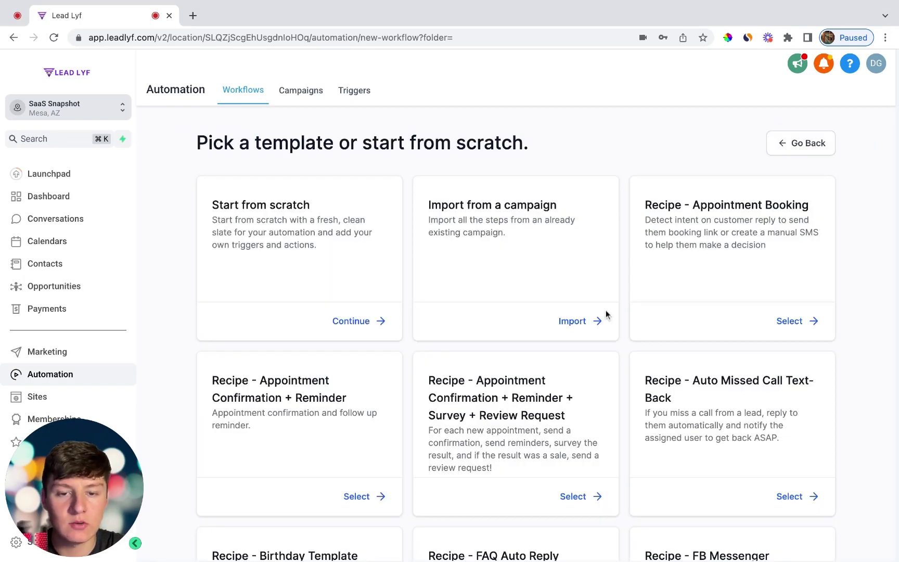
scroll(606, 305, "down", 4)
scroll(606, 285, "down", 10)
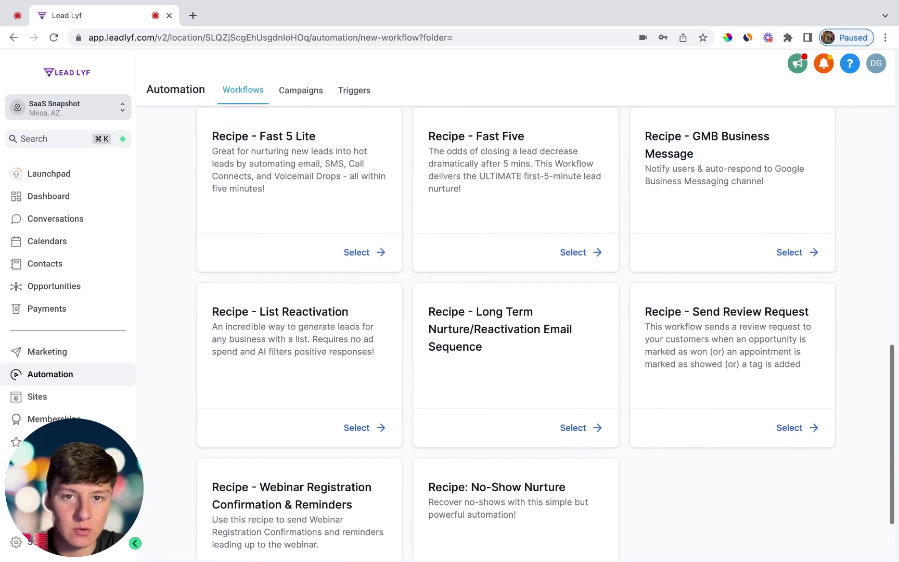
scroll(654, 298, "up", 1)
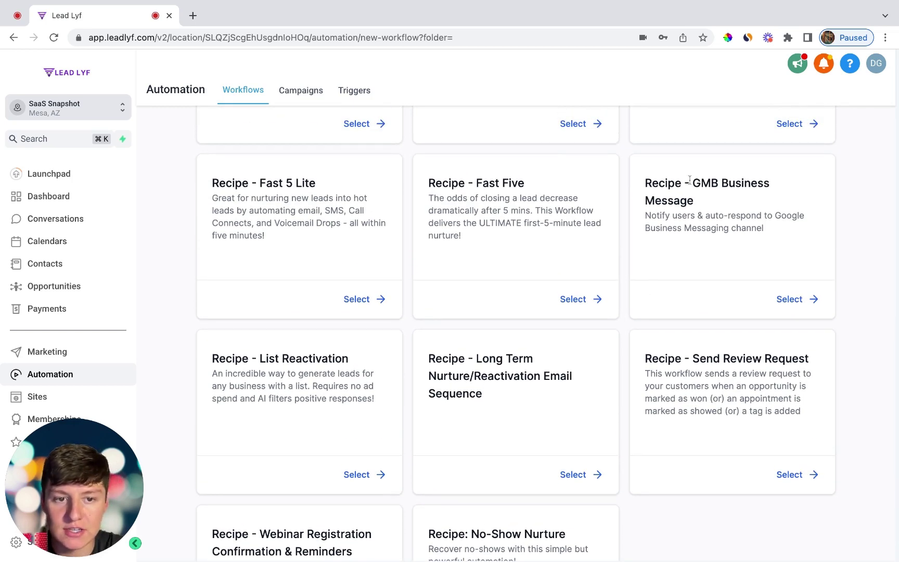
left_click(737, 278)
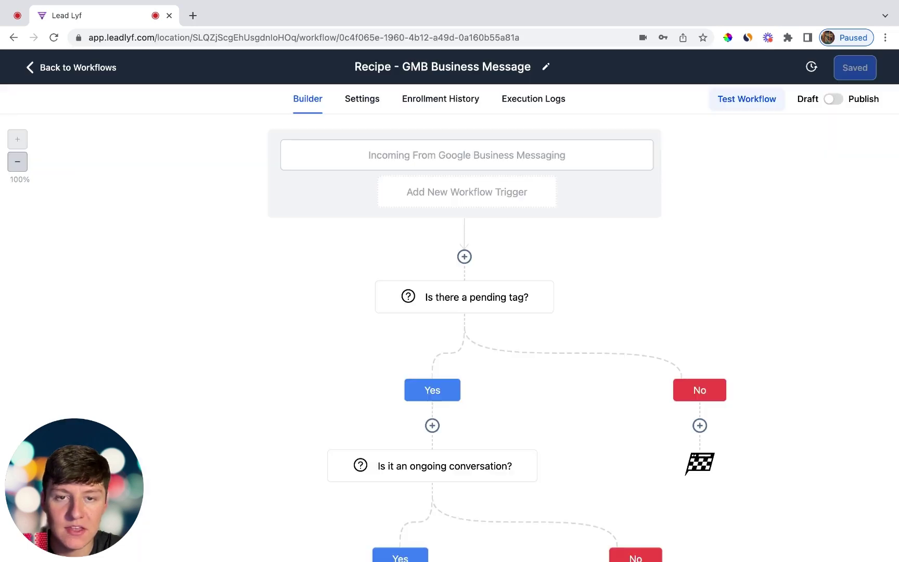
Step: Examine the GMB recipe's trigger, branches and actions, including the Intro message, without changing anything
scroll(718, 265, "down", 8)
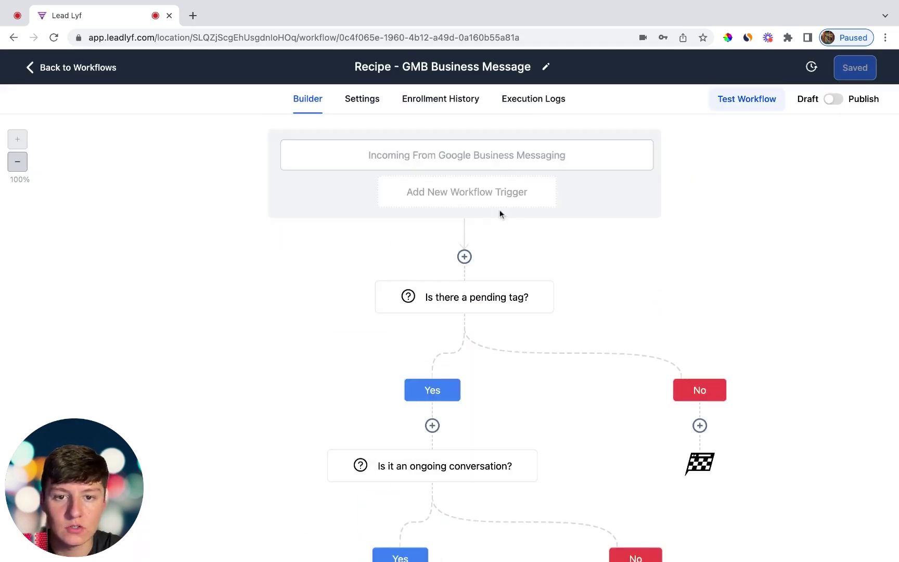
scroll(466, 170, "down", 3)
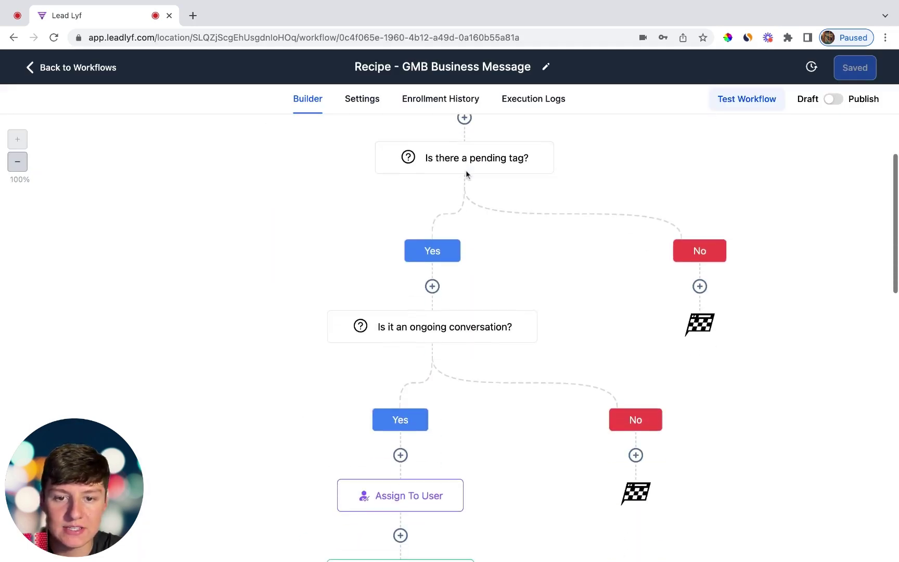
scroll(466, 162, "down", 7)
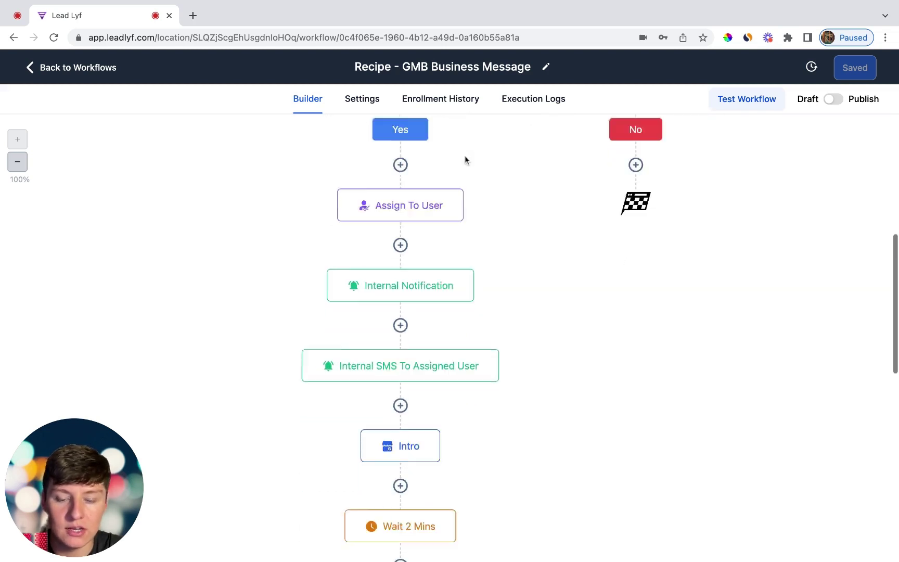
scroll(465, 158, "down", 1)
left_click(411, 350)
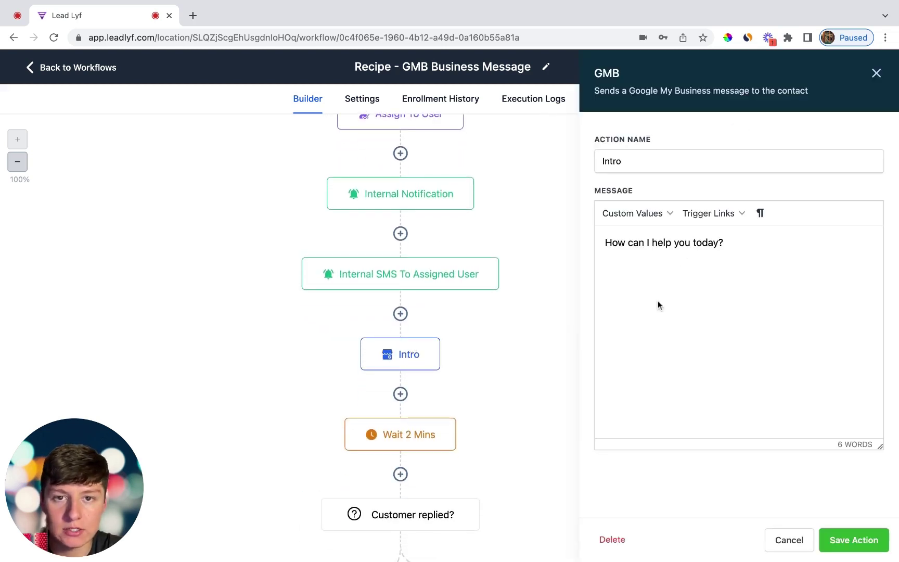
left_click(802, 540)
scroll(520, 312, "down", 5)
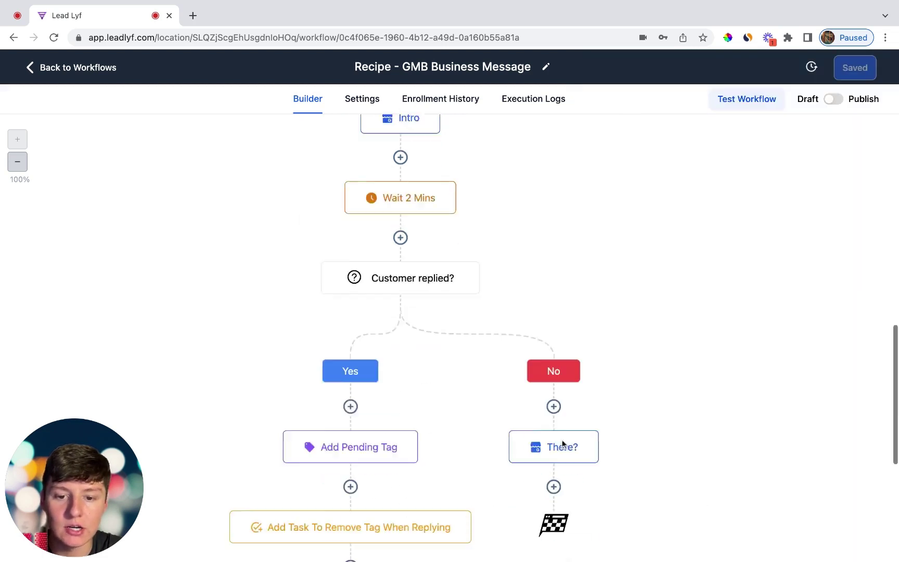
Step: Leave the GMB recipe, browse the workflow templates and create a new workflow from scratch
left_click(91, 76)
left_click(822, 140)
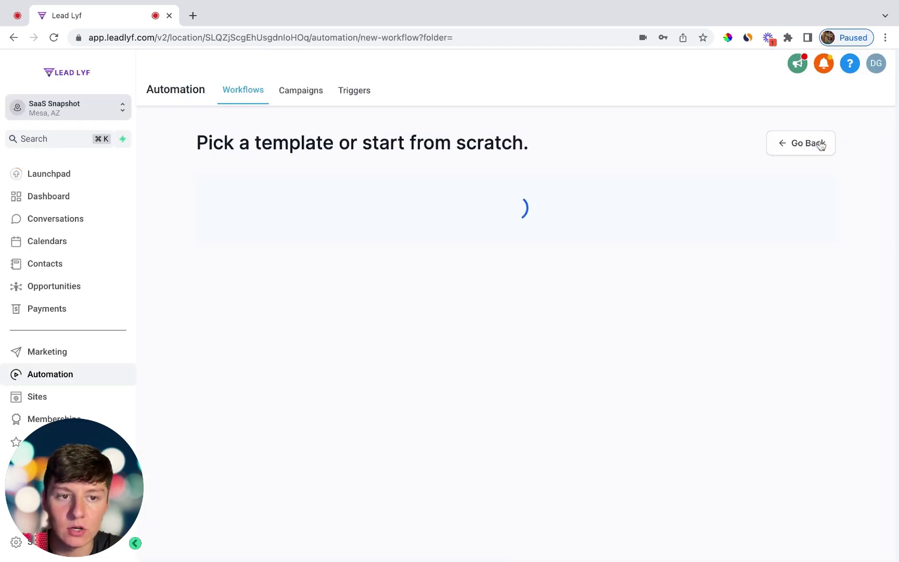
scroll(509, 309, "down", 7)
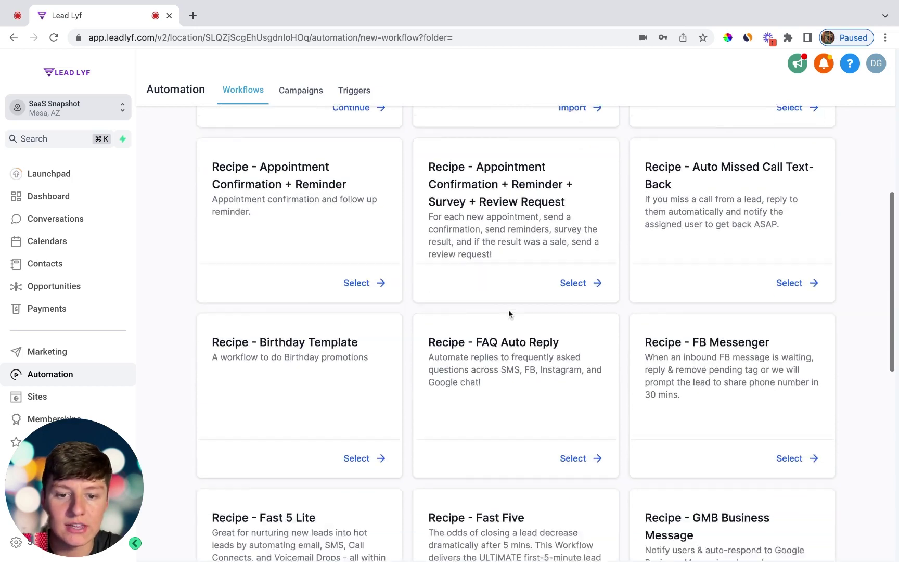
scroll(508, 309, "up", 5)
scroll(508, 309, "down", 7)
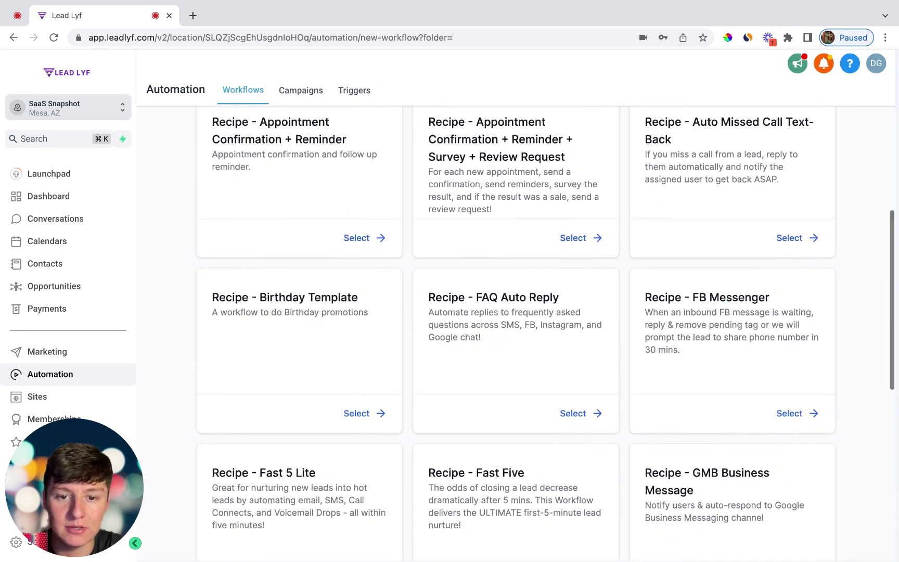
scroll(508, 309, "down", 3)
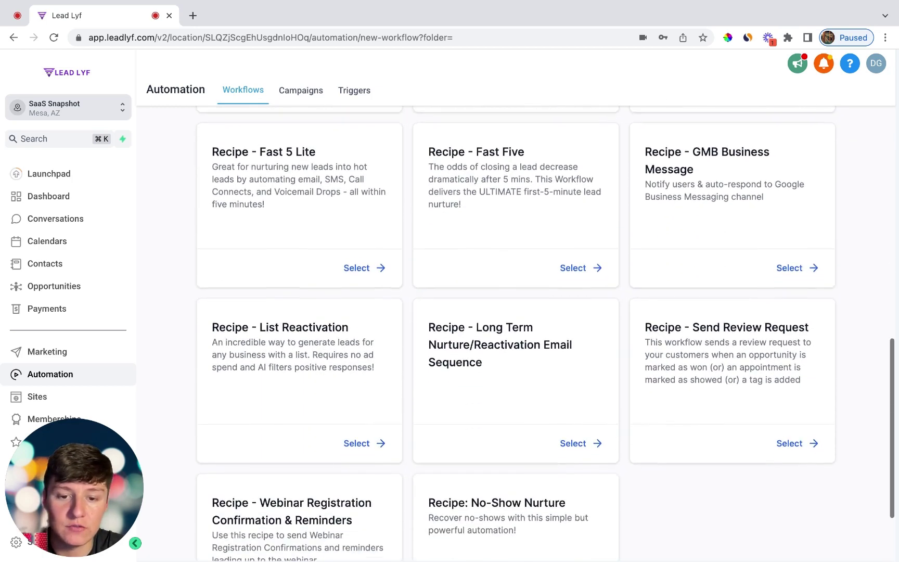
scroll(508, 309, "up", 2)
scroll(509, 309, "up", 10)
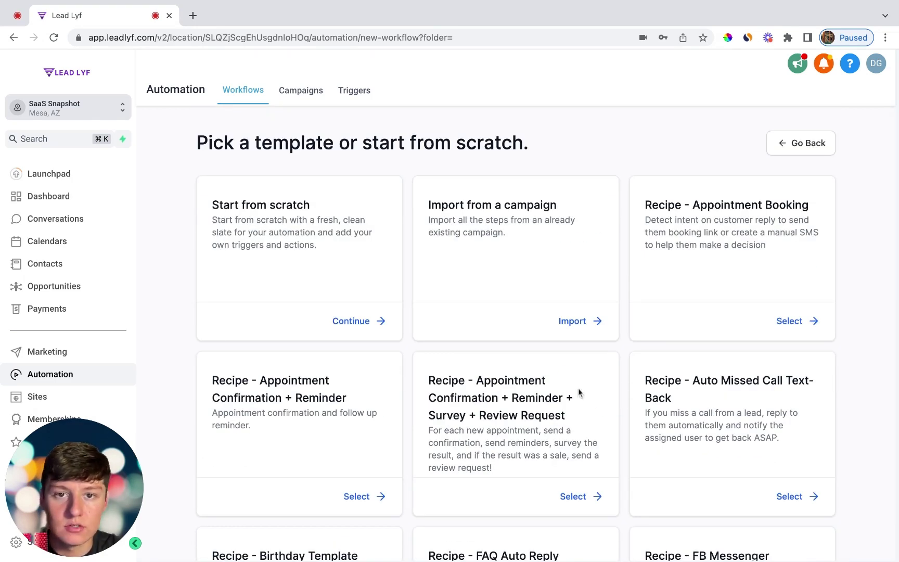
left_click(358, 321)
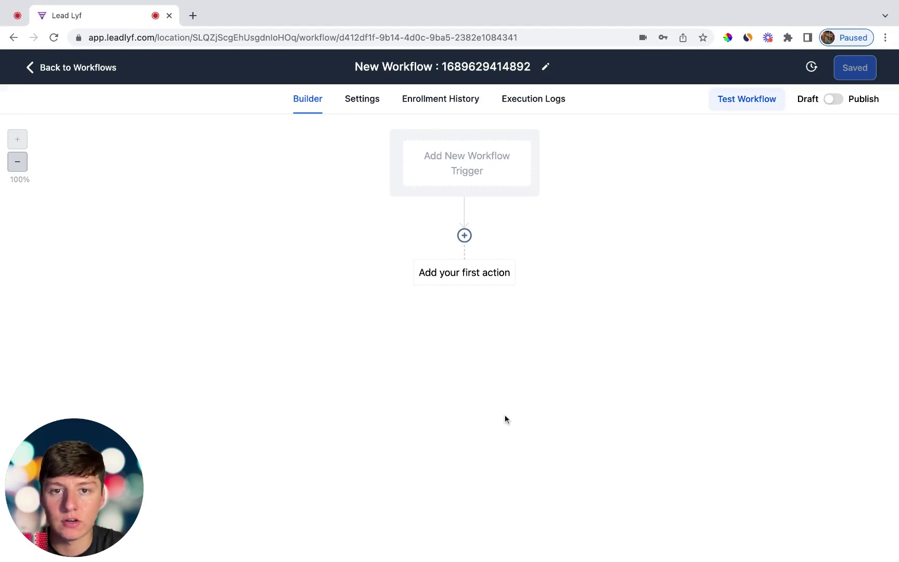
Step: Rename the new workflow as "test"
left_click(442, 67)
key("BackSpace")
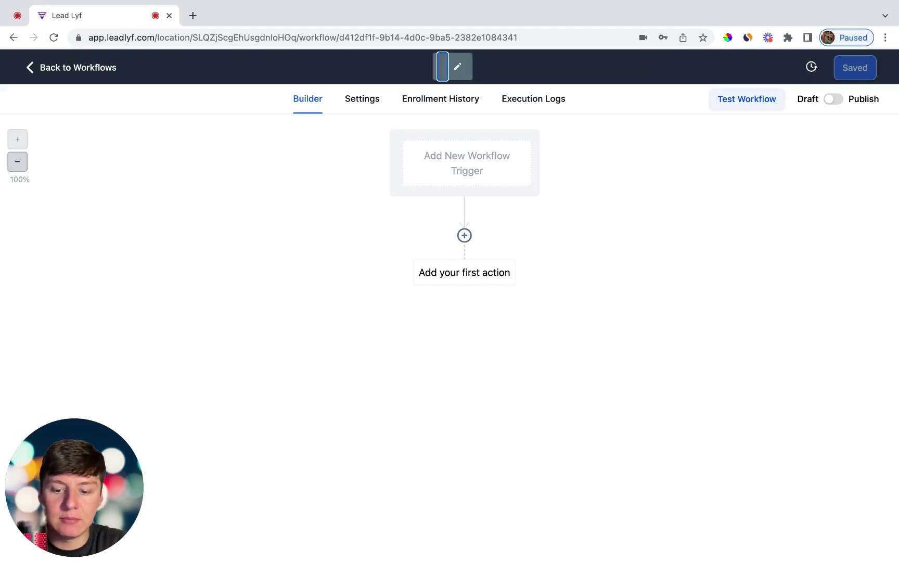
type("test")
key("Return")
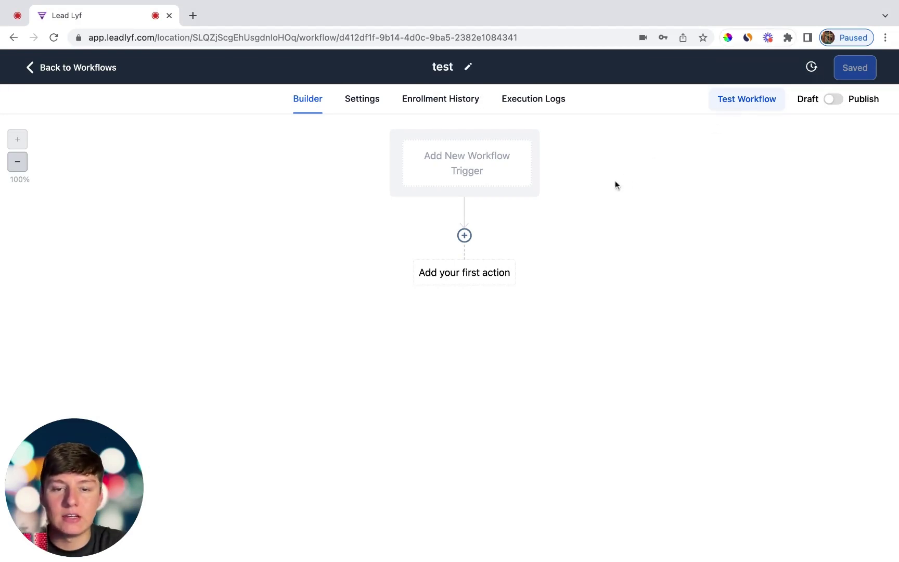
Step: Start a new workflow trigger and examine the available trigger types, such as those for appointments, contacts and events
left_click(499, 192)
scroll(739, 313, "down", 5)
scroll(739, 284, "down", 2)
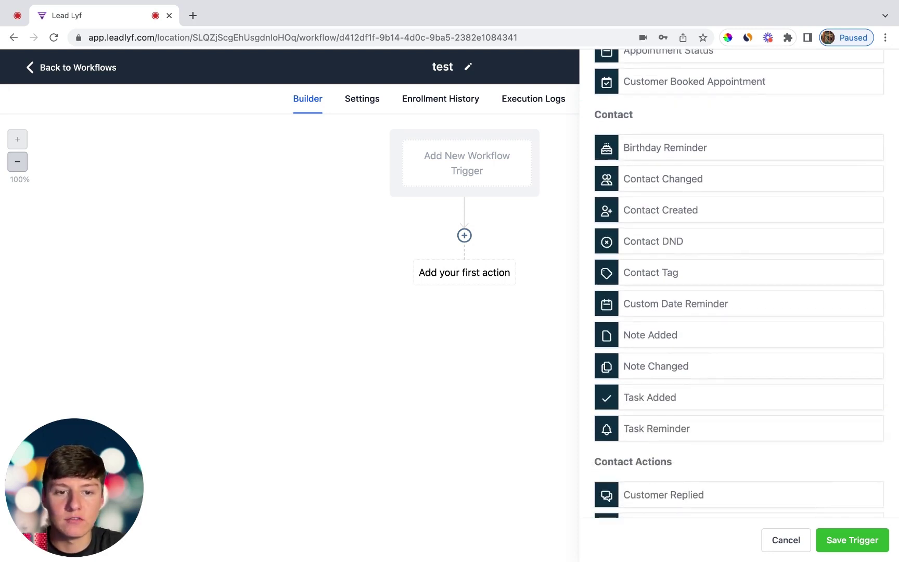
scroll(739, 284, "down", 7)
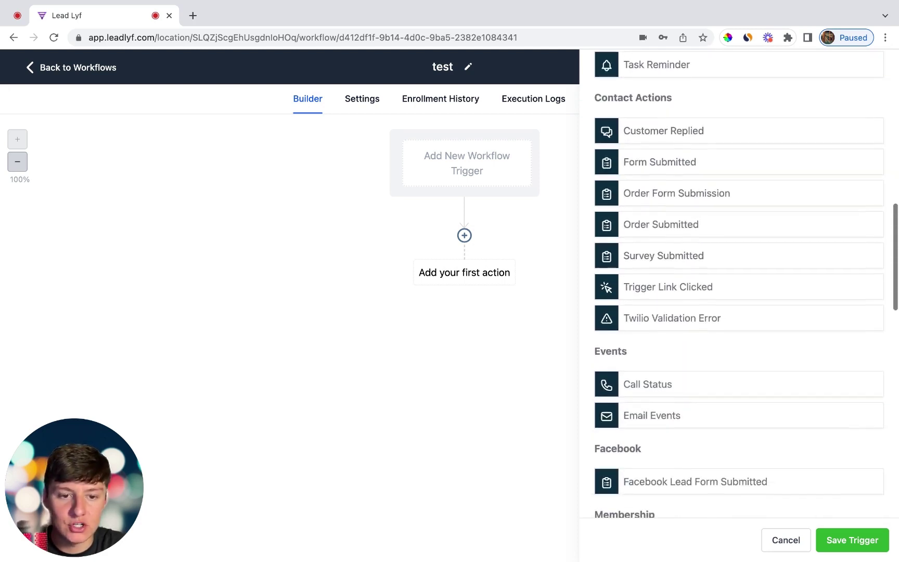
scroll(739, 284, "down", 4)
scroll(739, 284, "up", 9)
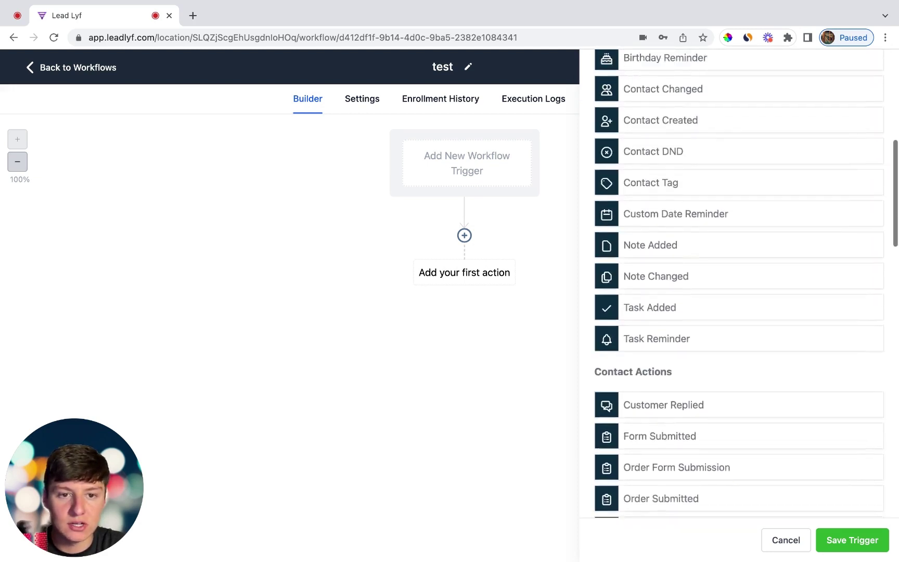
scroll(739, 283, "up", 4)
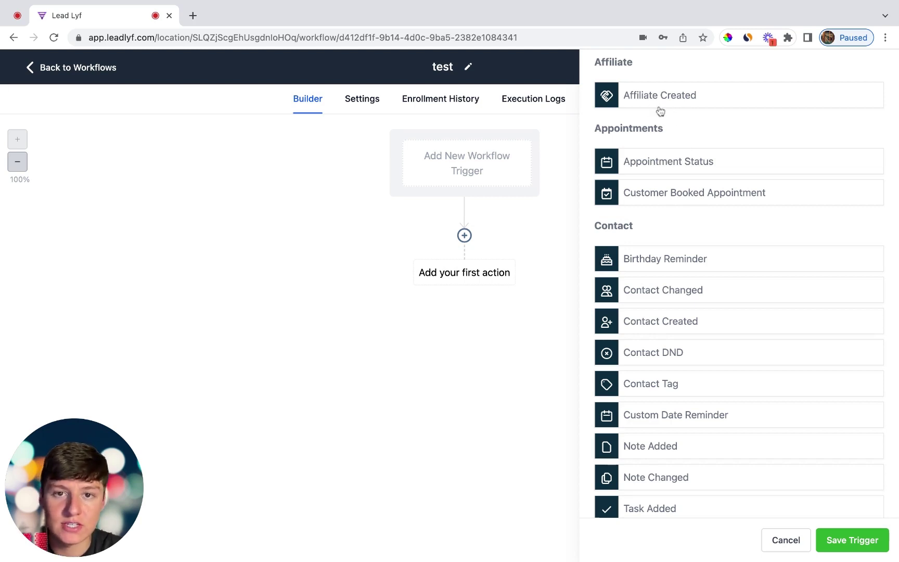
scroll(660, 111, "up", 1)
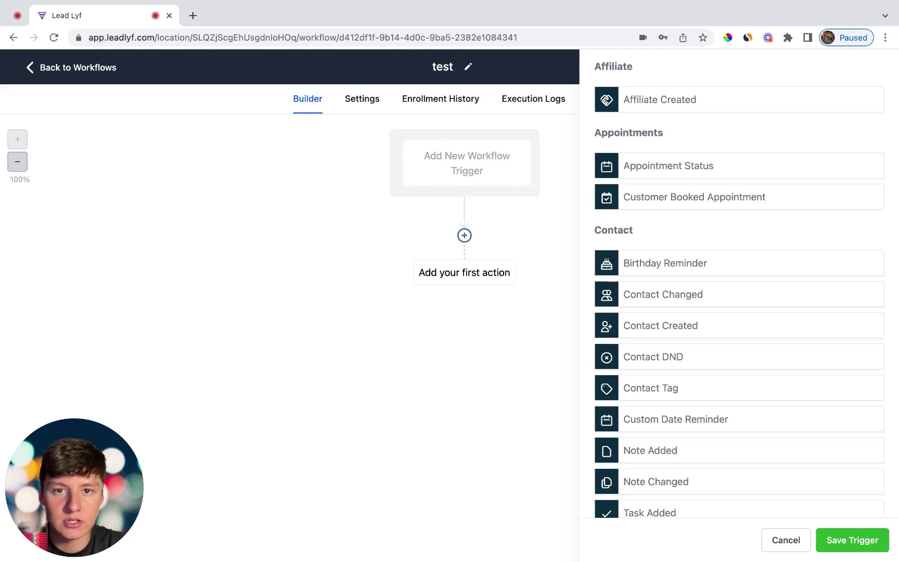
Step: Choose the Appointment Status trigger and add an "Appointment status is" filter set to cancelled
left_click(668, 165)
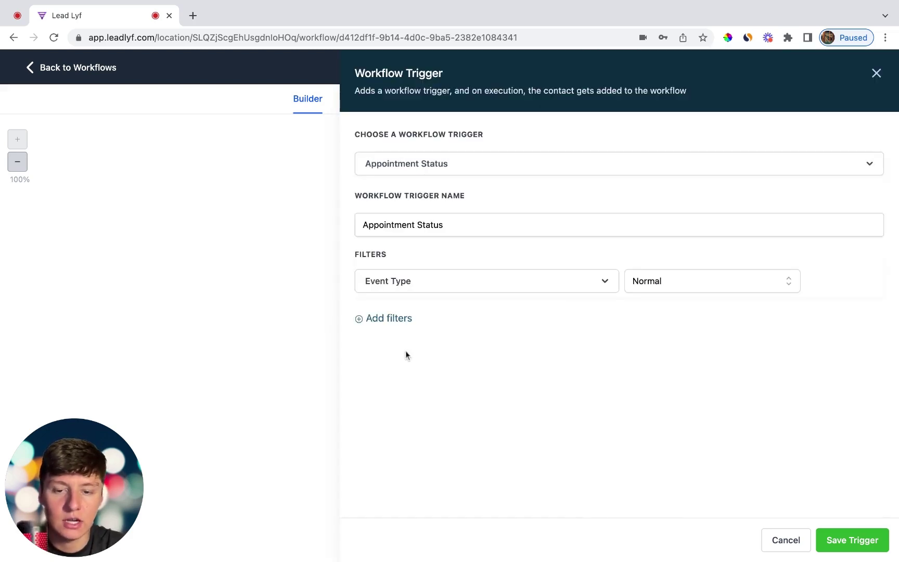
left_click(401, 321)
left_click(400, 318)
left_click(404, 403)
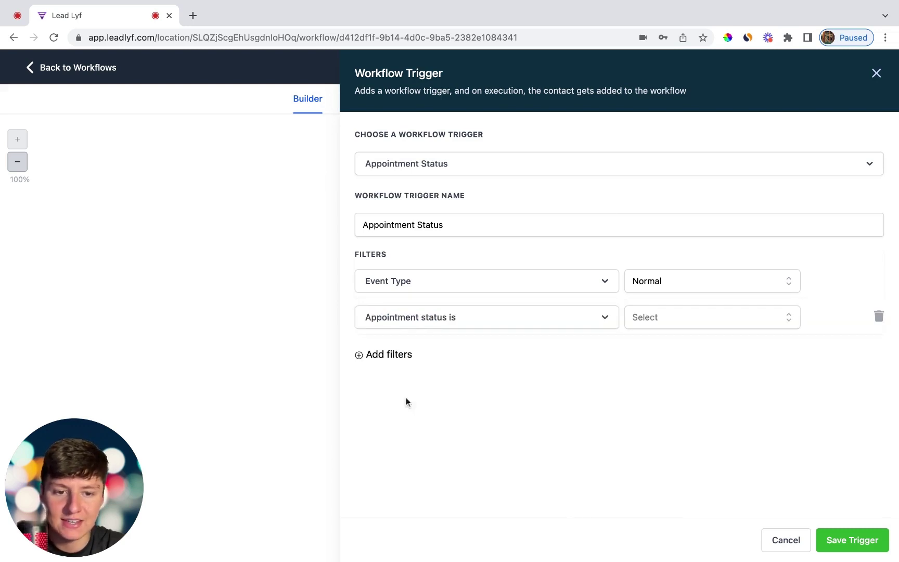
left_click(700, 320)
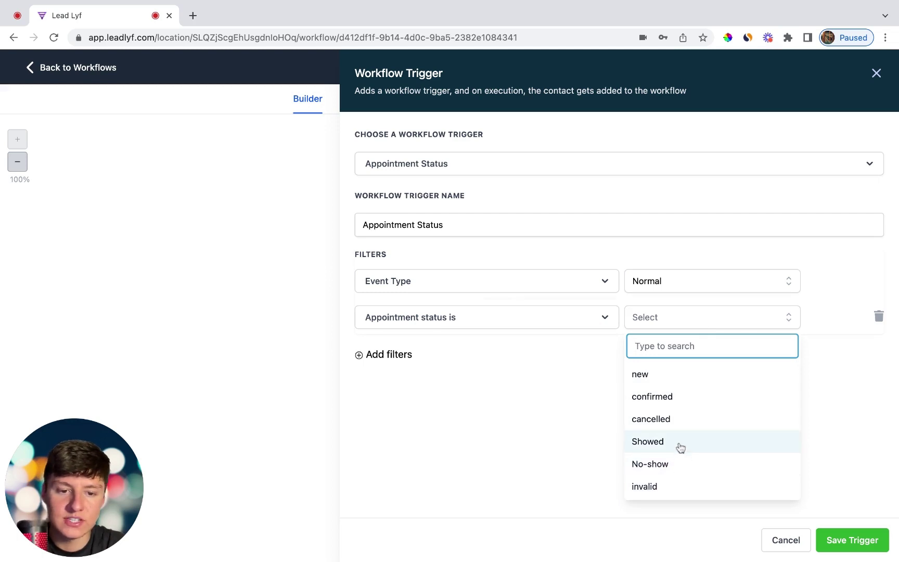
left_click(681, 424)
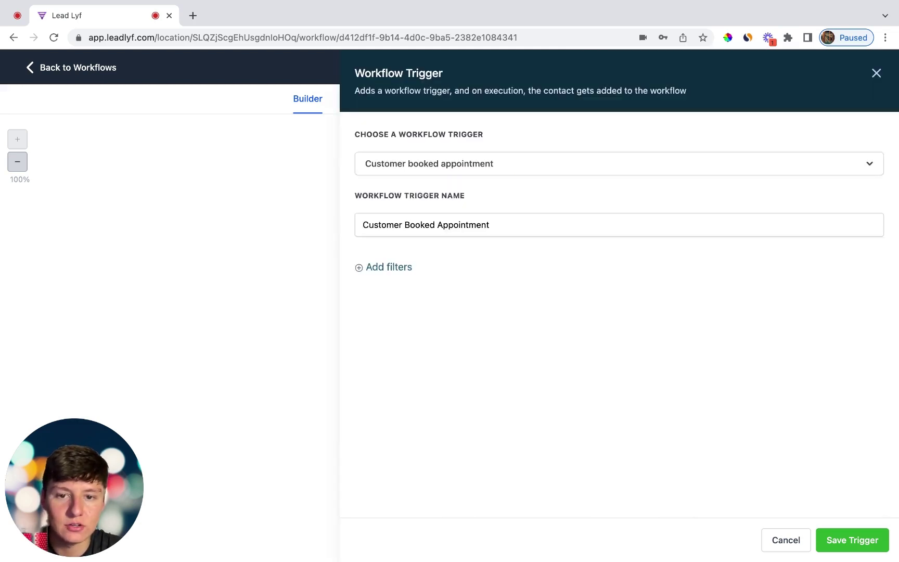
Step: Try an In calendar filter set to Demo Call (Call Appointments) on the Customer Booked Appointment trigger
left_click(386, 267)
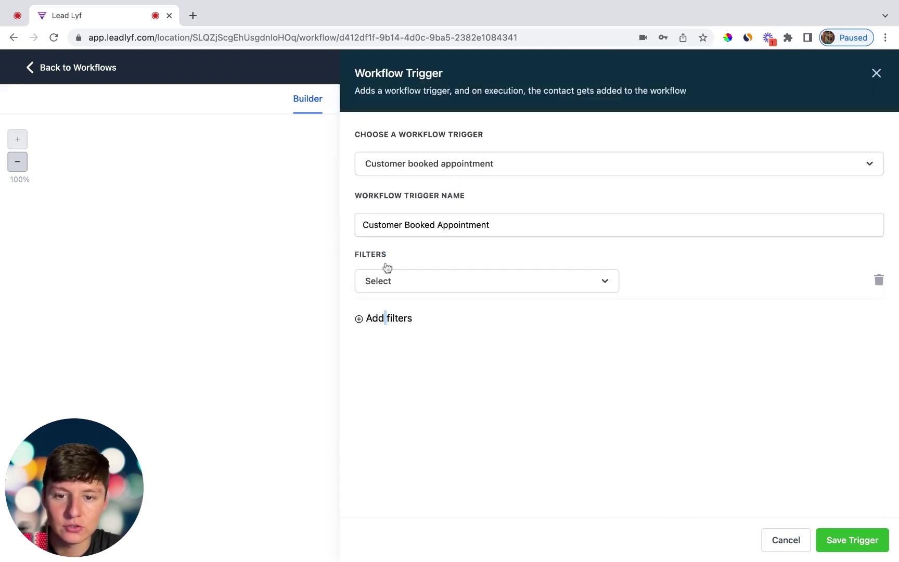
left_click(383, 282)
left_click(387, 390)
left_click(657, 286)
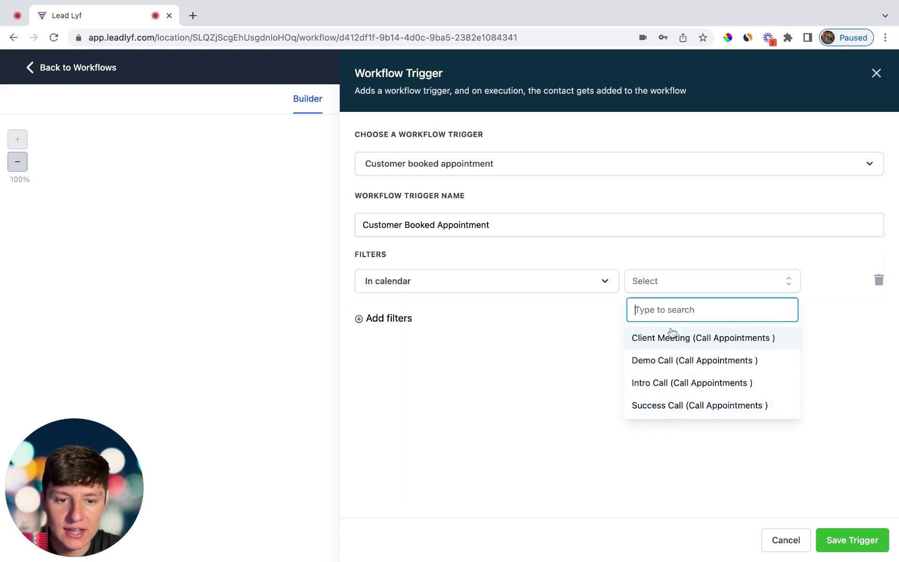
left_click(665, 360)
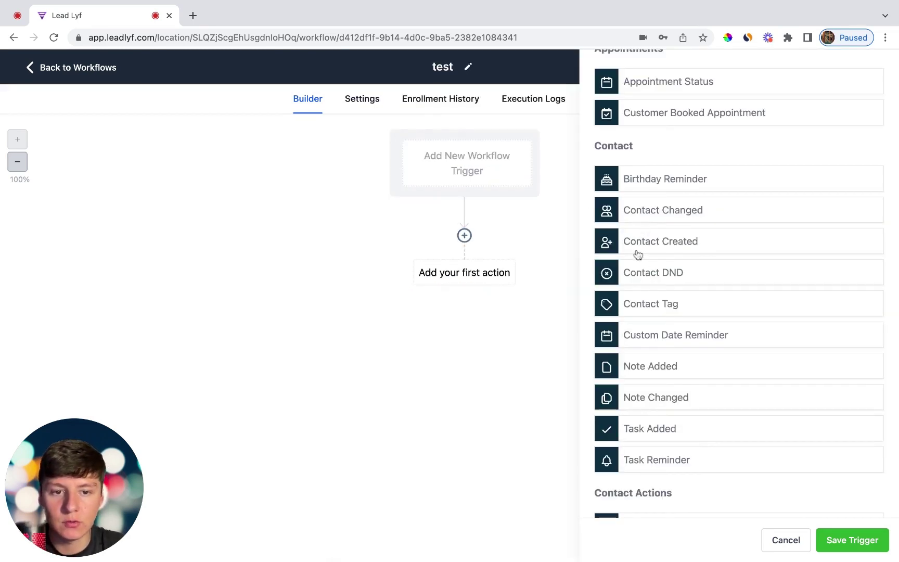
Step: Try the Contact Created trigger with a Has Tag filter and examine the tags available for it
left_click(653, 246)
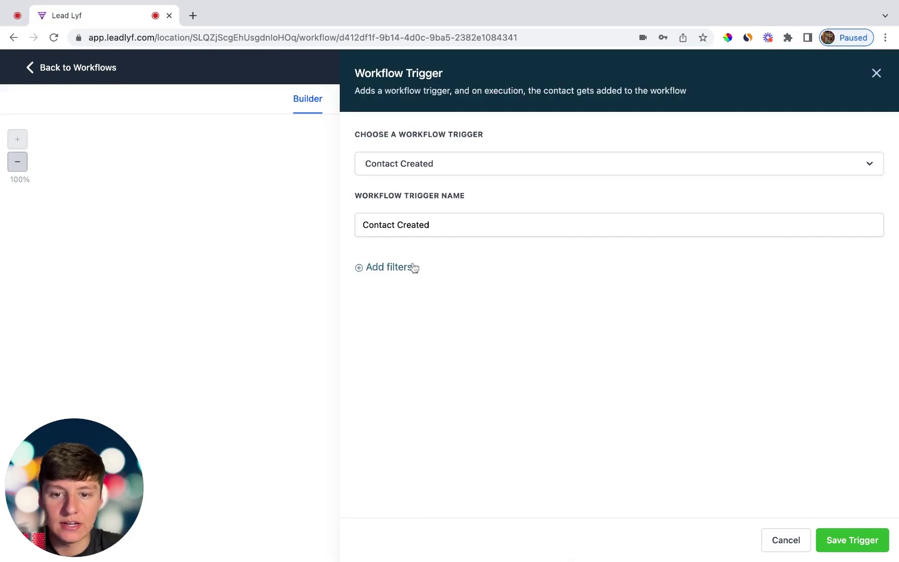
left_click(397, 268)
left_click(399, 272)
left_click(388, 368)
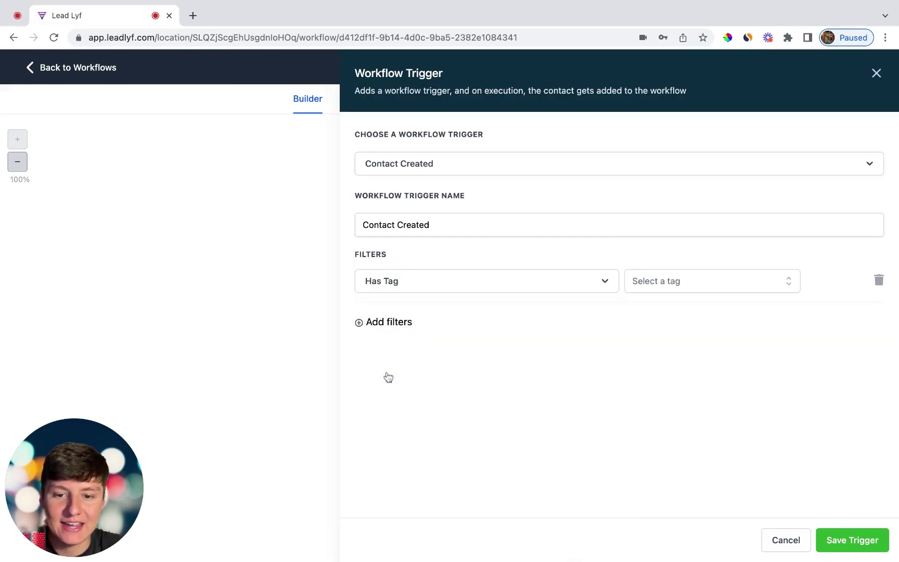
left_click(672, 289)
scroll(678, 416, "down", 3)
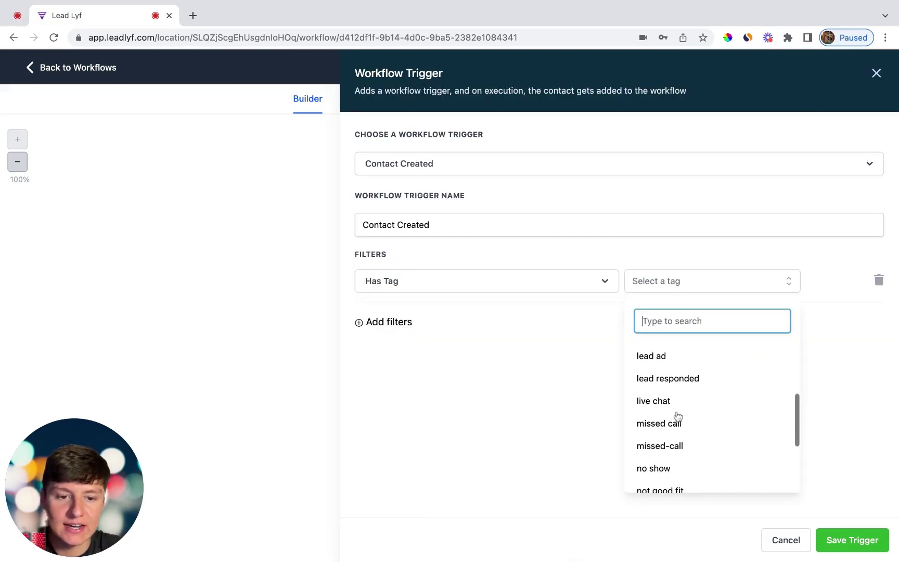
scroll(678, 416, "up", 3)
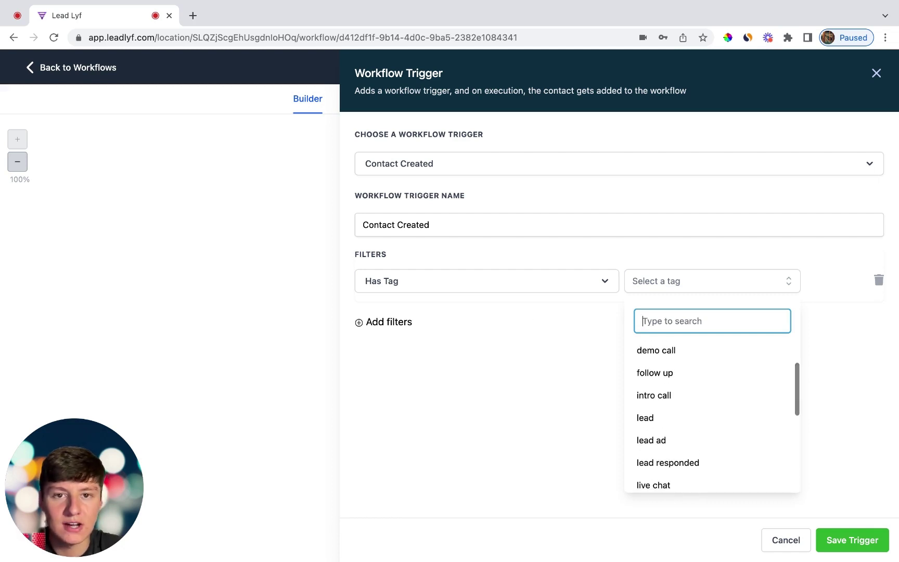
scroll(678, 416, "down", 1)
scroll(712, 416, "down", 3)
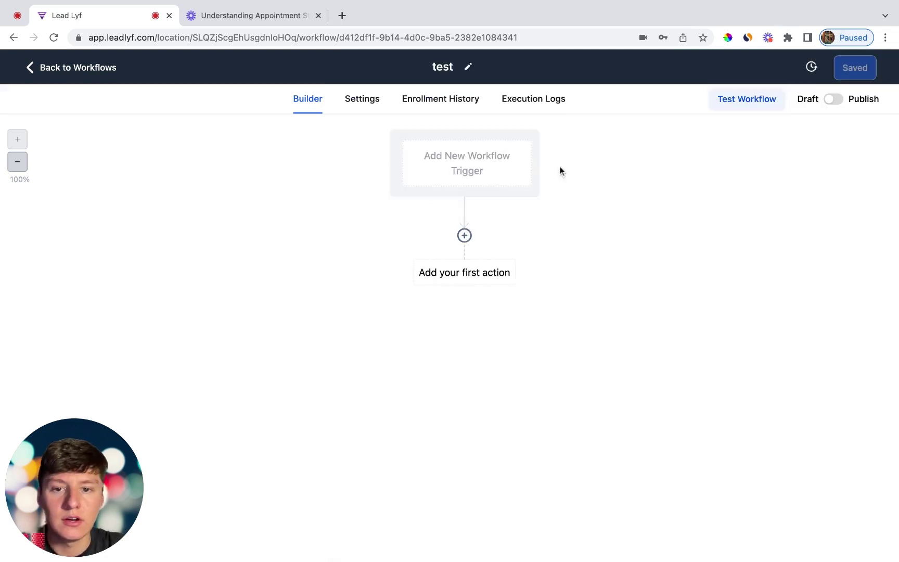
Step: Start a new workflow trigger and examine the Appointments, Contact and Contact Actions trigger types
left_click(510, 167)
scroll(671, 347, "down", 3)
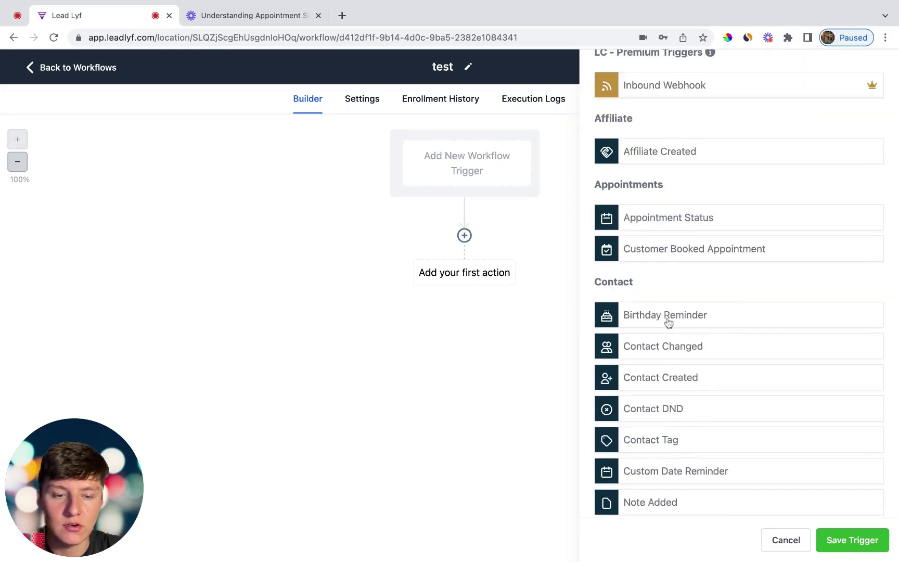
scroll(669, 323, "down", 2)
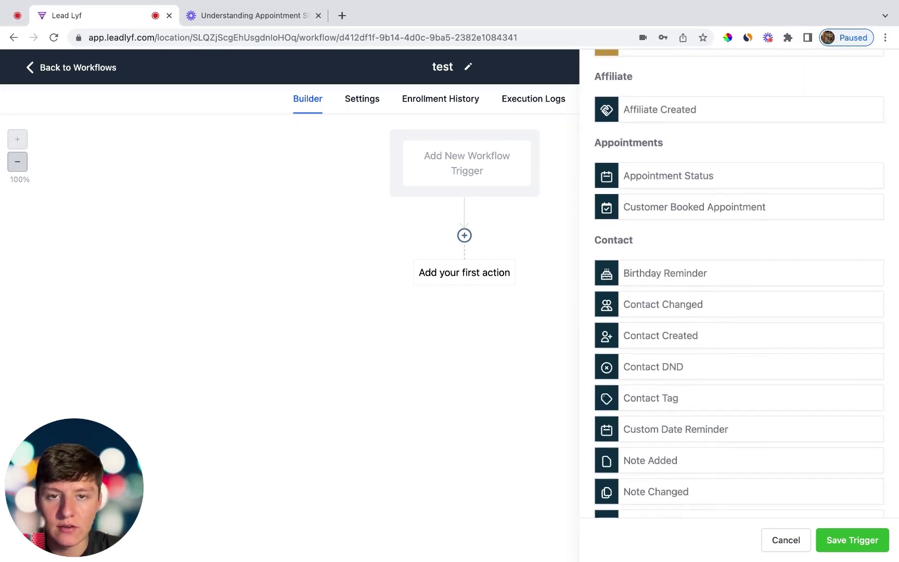
scroll(665, 301, "down", 1)
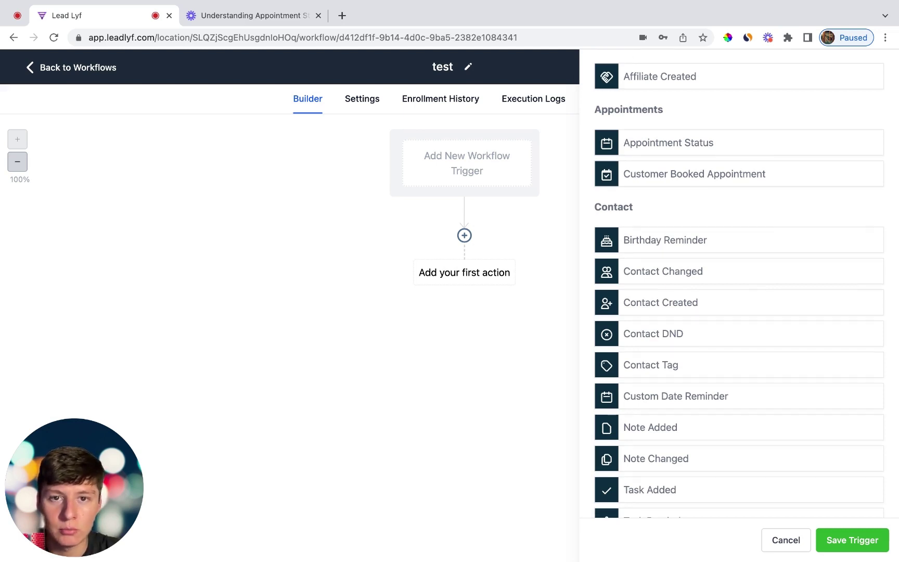
scroll(645, 224, "down", 2)
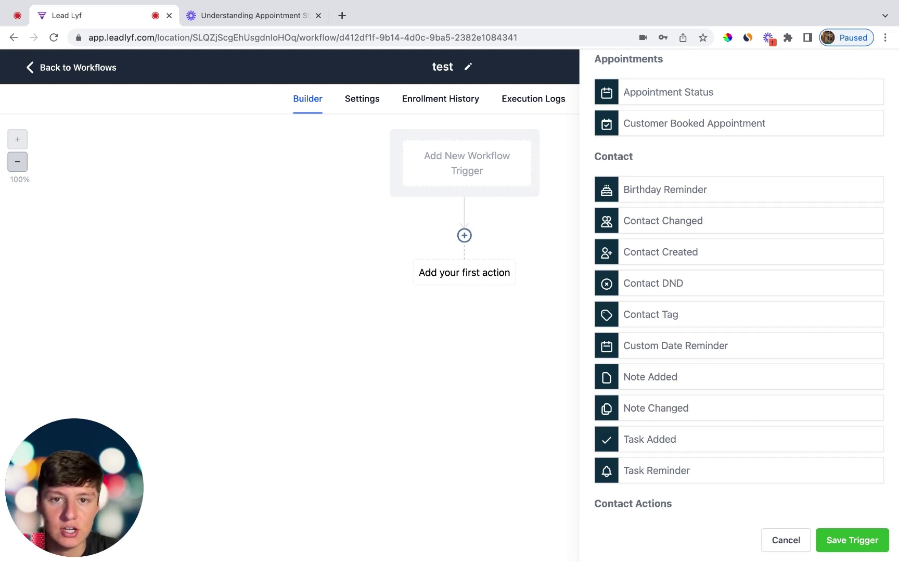
scroll(625, 285, "down", 5)
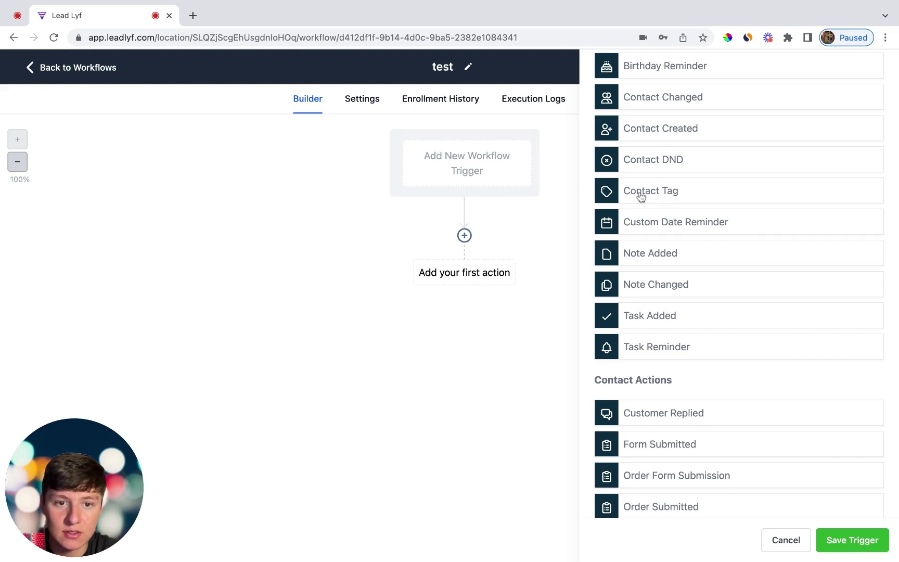
scroll(655, 208, "down", 1)
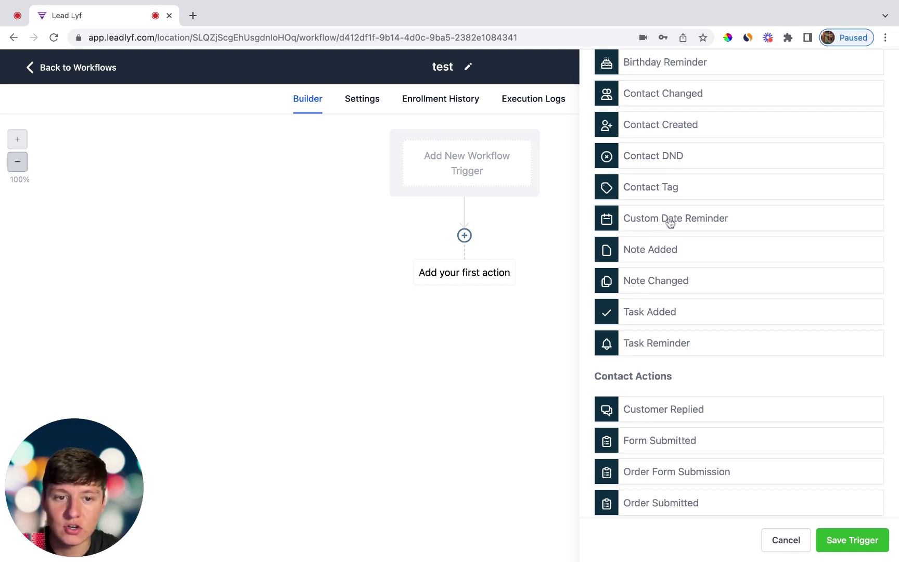
scroll(666, 229, "down", 1)
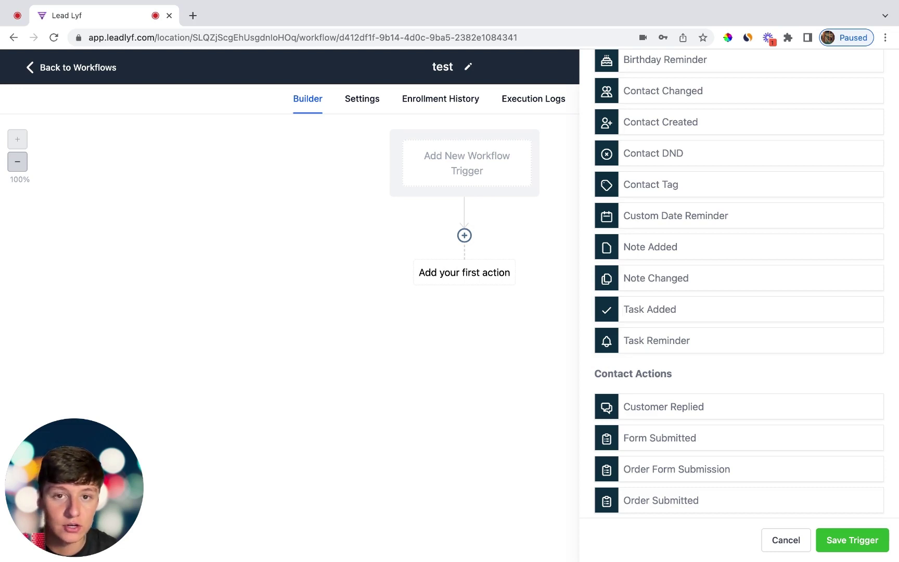
scroll(614, 145, "down", 10)
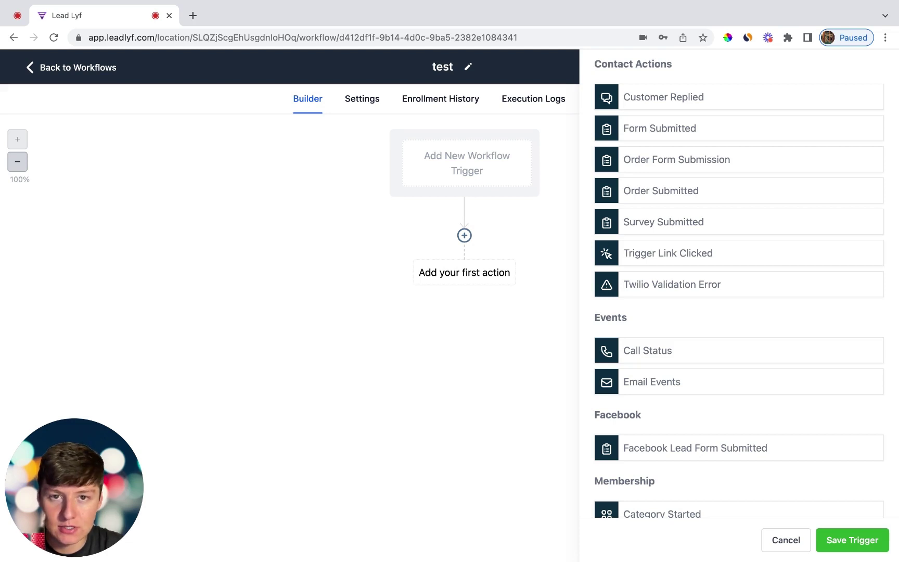
Step: Try the Customer Replied trigger with a Reply channel filter, examine the channel options and discard the trigger
left_click(663, 97)
left_click(391, 271)
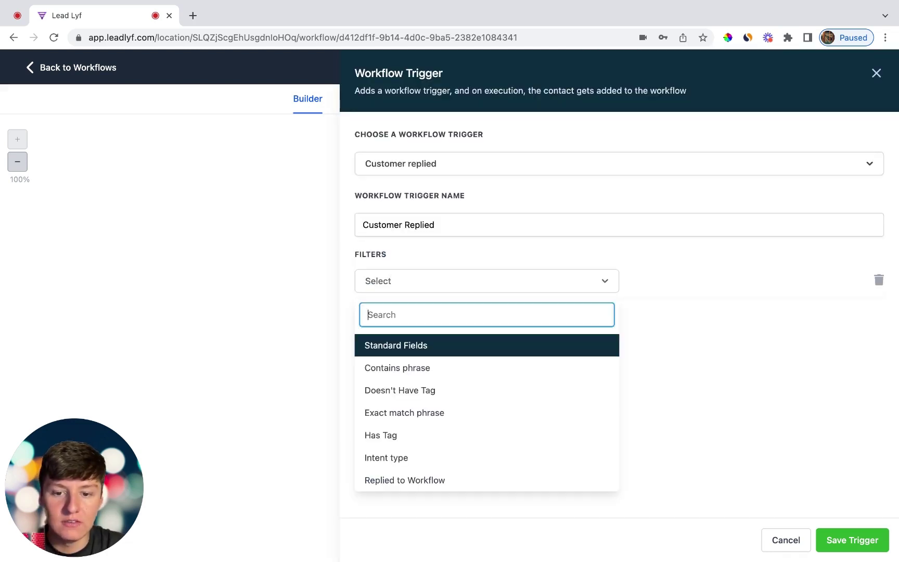
scroll(403, 411, "down", 4)
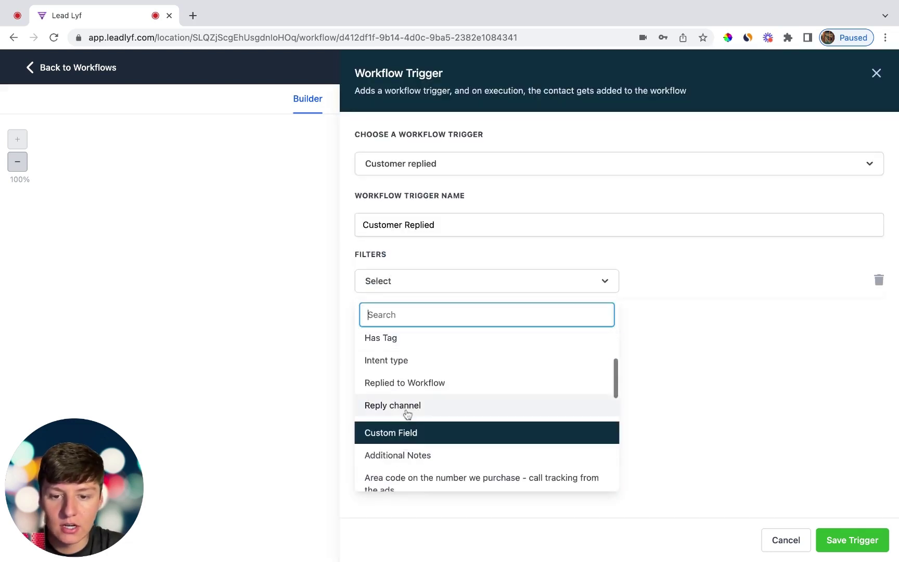
left_click(408, 411)
left_click(654, 284)
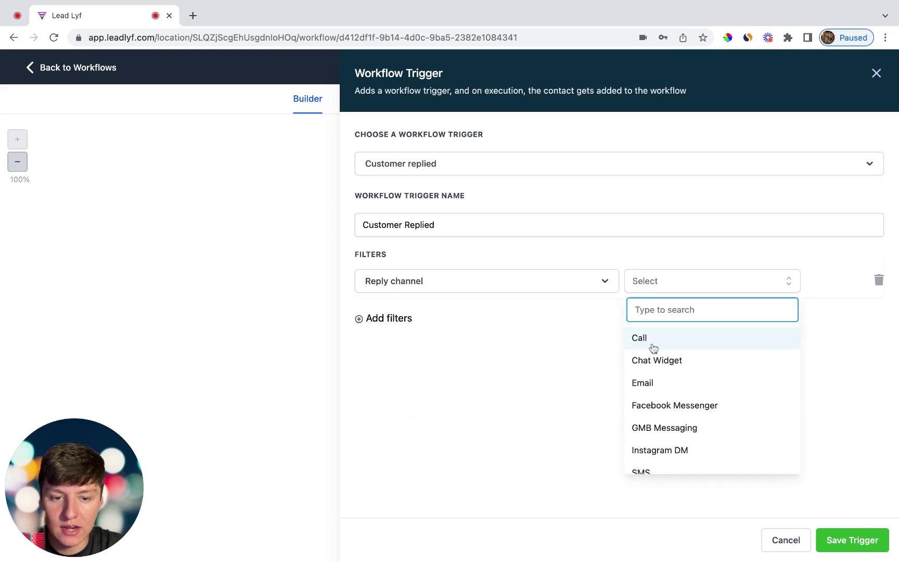
scroll(665, 399, "down", 1)
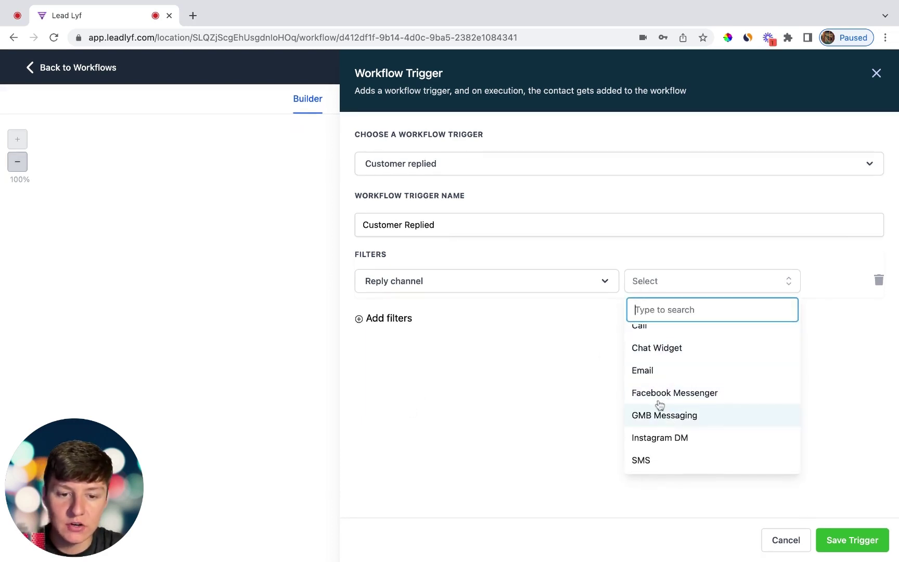
scroll(660, 402, "up", 1)
scroll(662, 404, "down", 1)
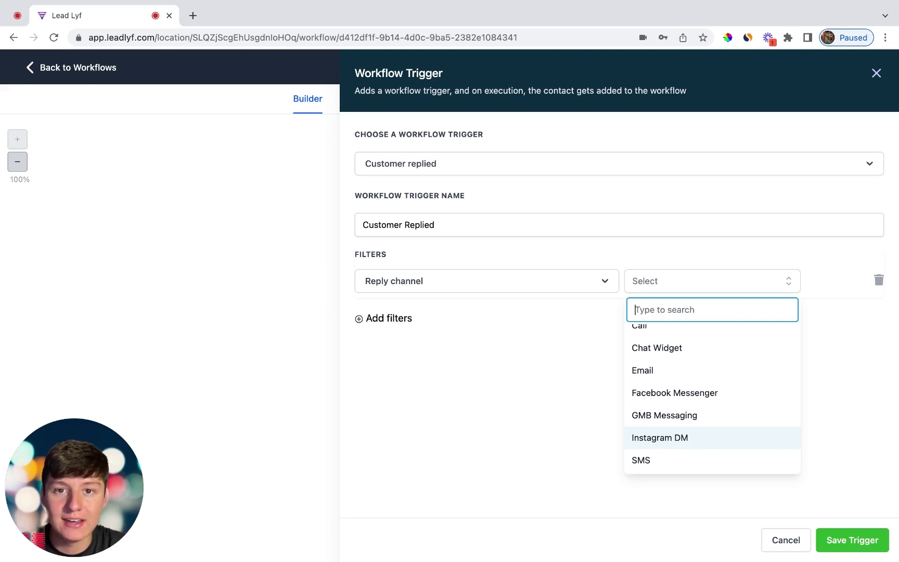
left_click(876, 73)
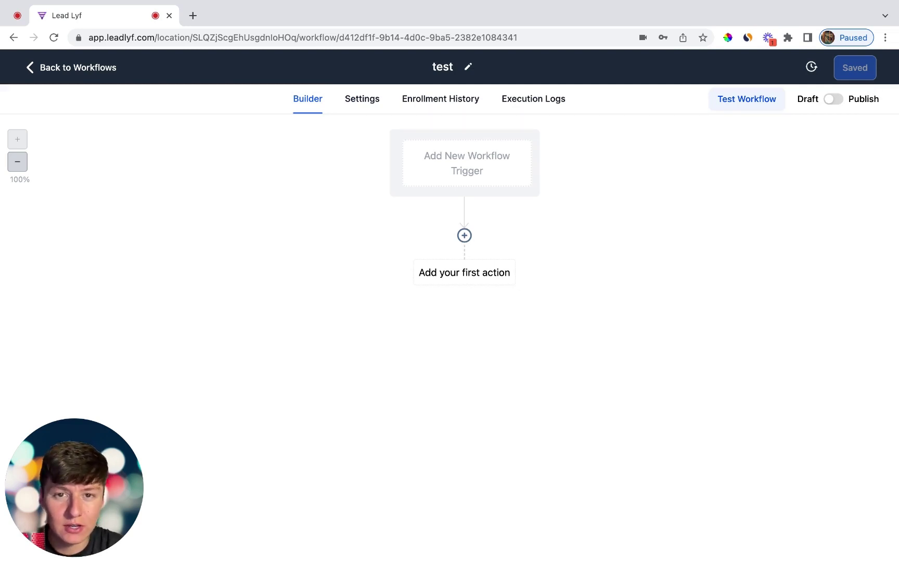
Step: Try a new Form Submitted trigger, adding the first standard-field filter and opening its value choices
left_click(496, 167)
scroll(739, 281, "down", 10)
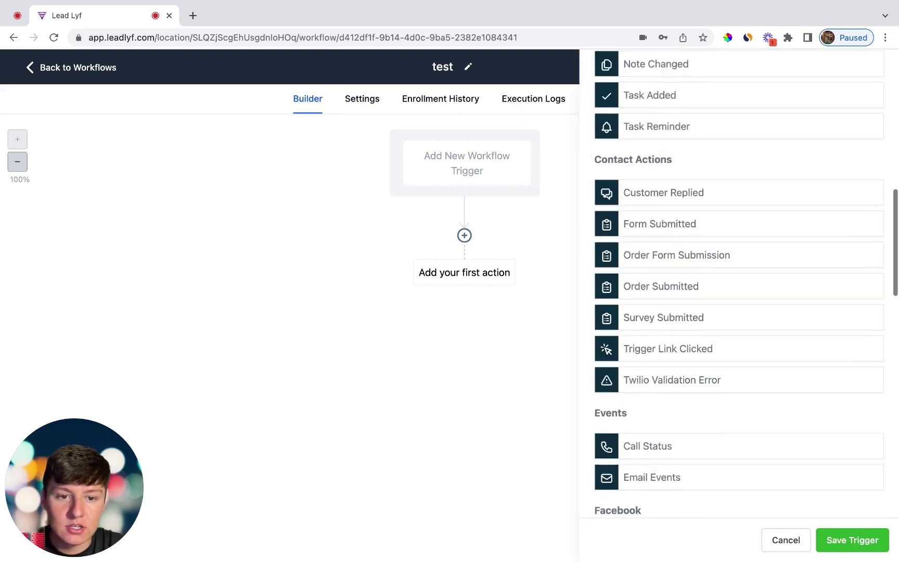
scroll(739, 281, "down", 2)
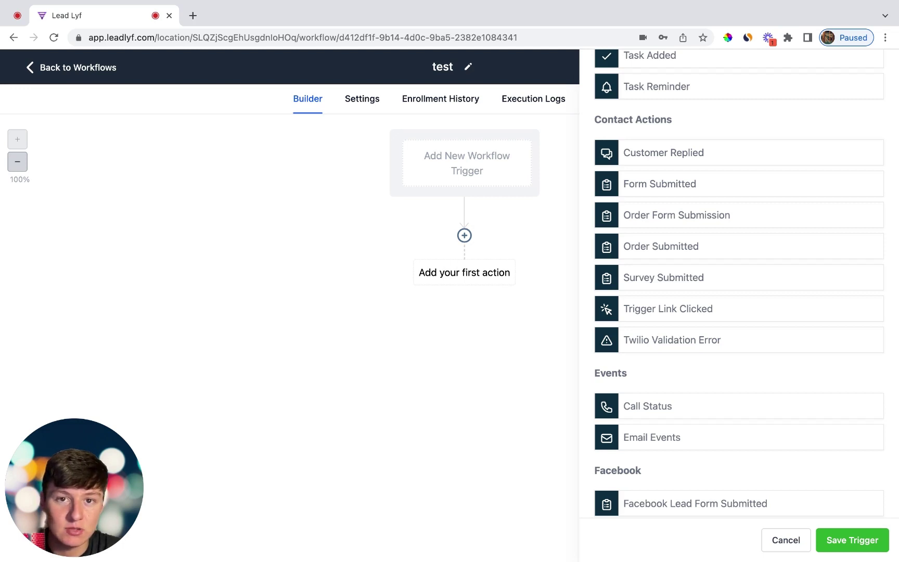
left_click(660, 184)
left_click(379, 268)
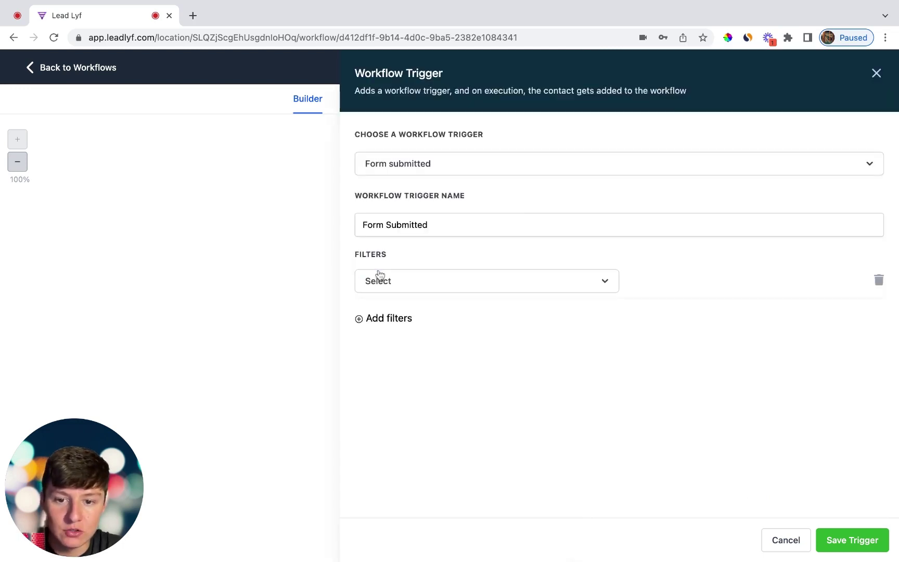
left_click(378, 281)
left_click(407, 367)
left_click(680, 283)
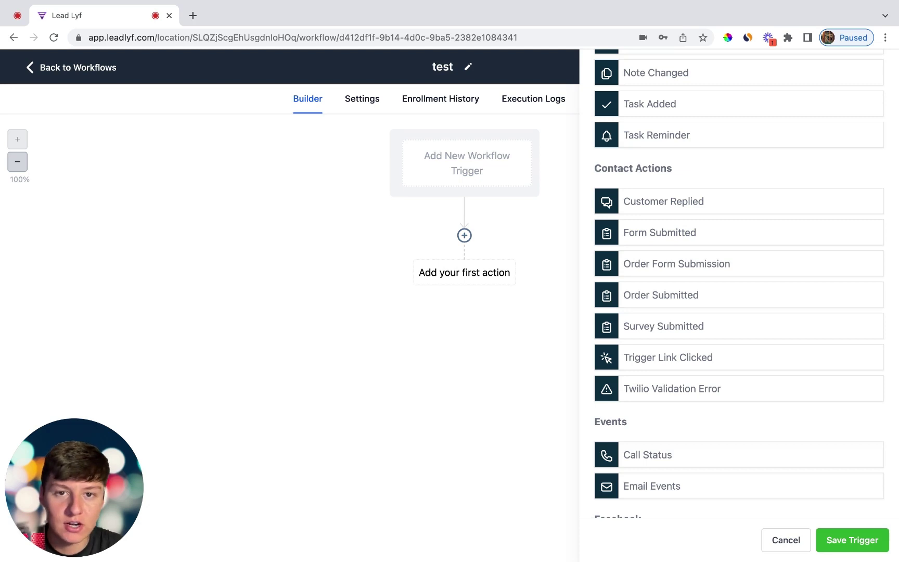
Step: Examine the remaining trigger types, from Contact Actions, Events, Facebook and Membership to Opportunities, Payments, Shopify and Media
scroll(677, 206, "down", 3)
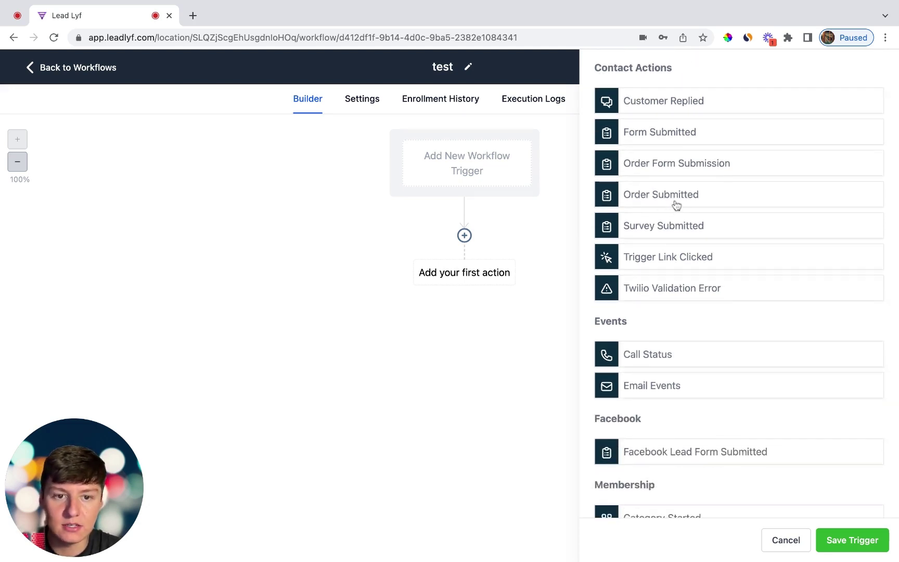
scroll(665, 167, "down", 3)
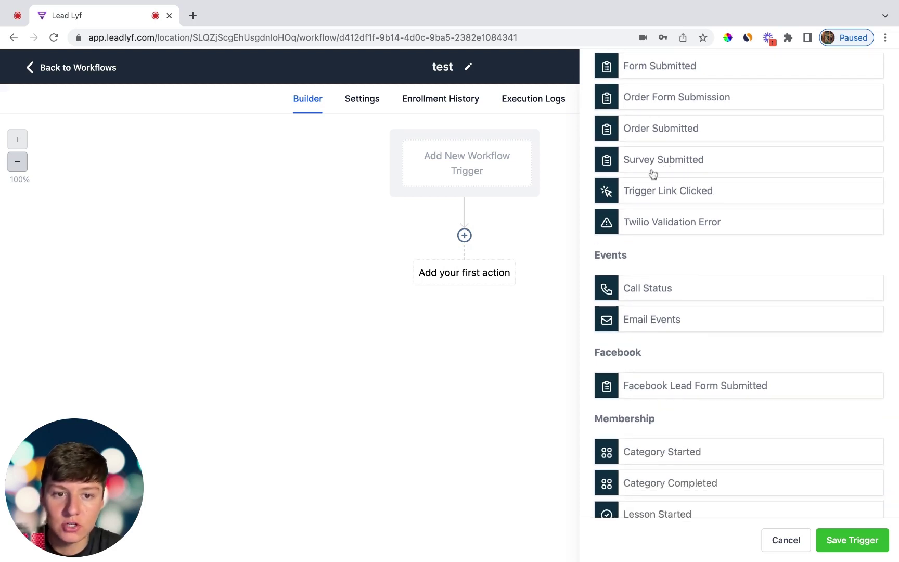
scroll(653, 175, "up", 3)
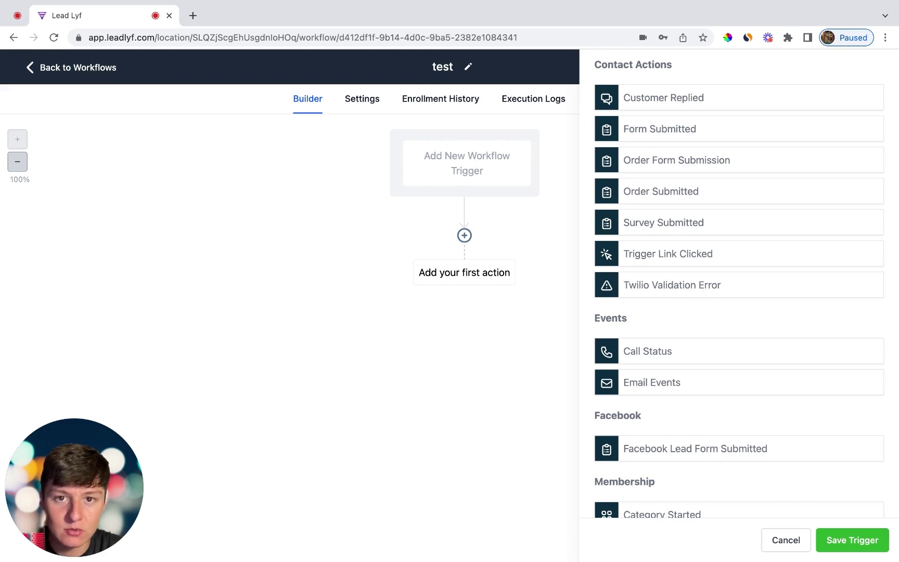
scroll(602, 156, "down", 5)
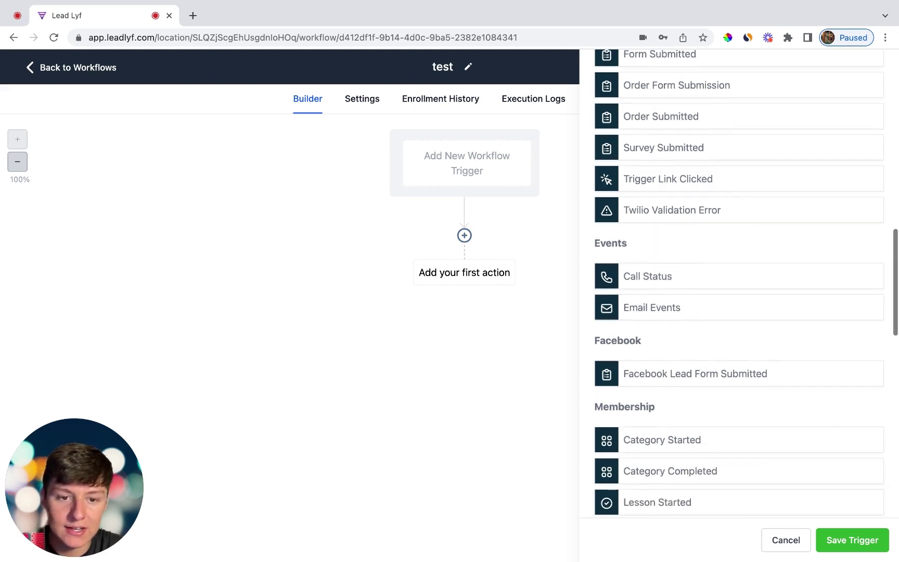
scroll(633, 223, "up", 1)
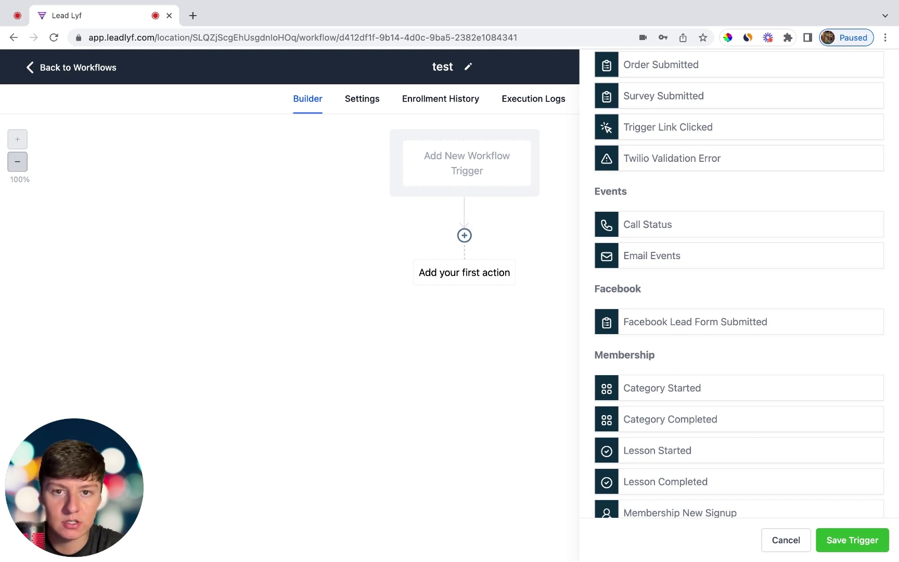
scroll(713, 221, "down", 3)
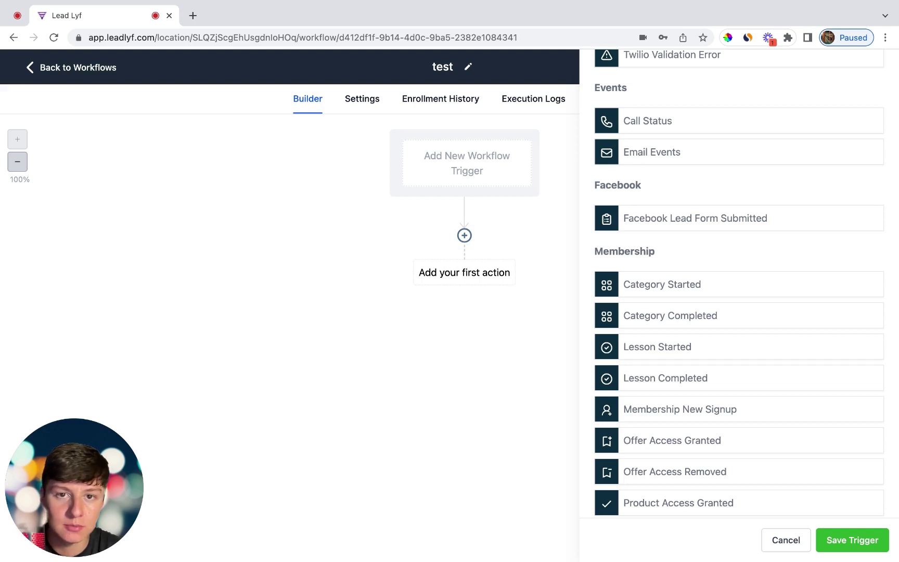
scroll(612, 150, "down", 3)
scroll(630, 138, "down", 3)
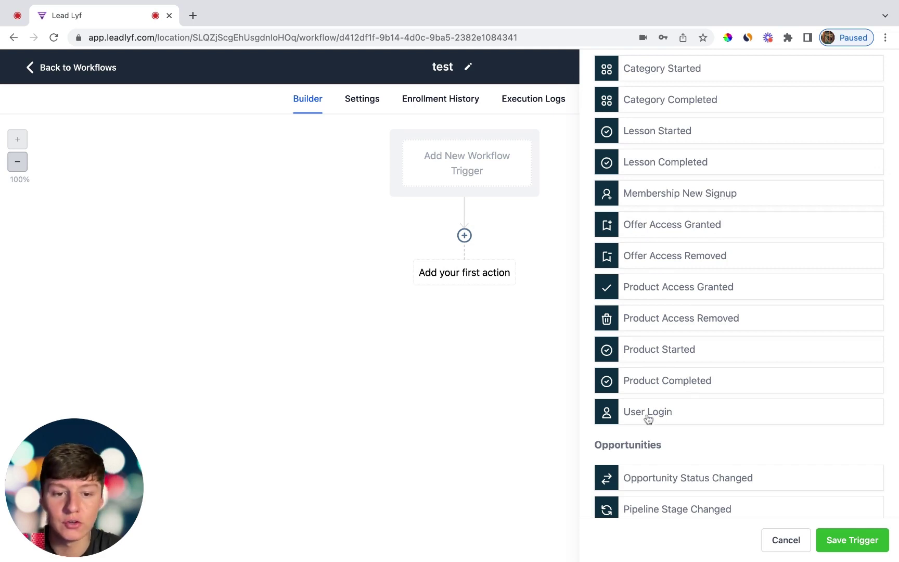
scroll(646, 417, "down", 5)
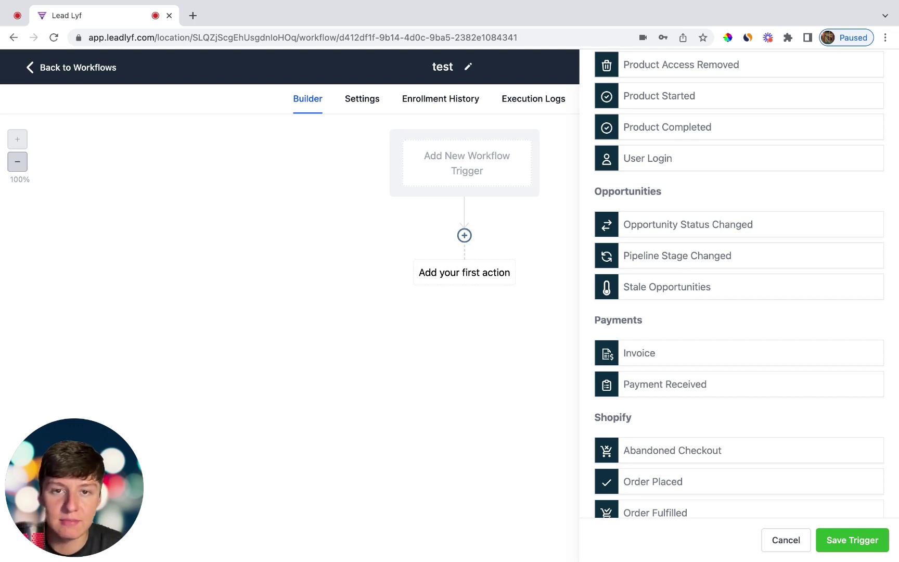
scroll(638, 268, "down", 3)
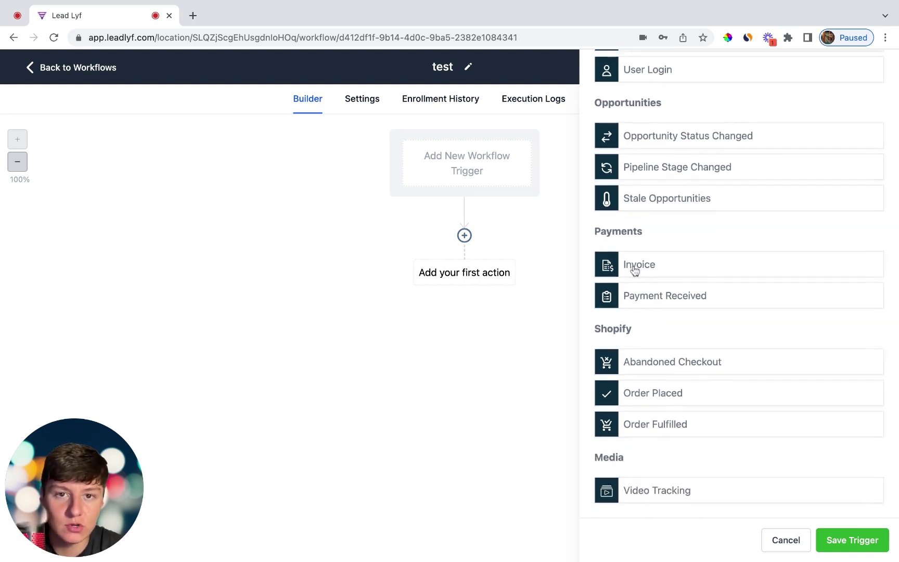
Step: Examine the remaining Payments, Shopify, Media and TikTok trigger types
scroll(640, 302, "down", 2)
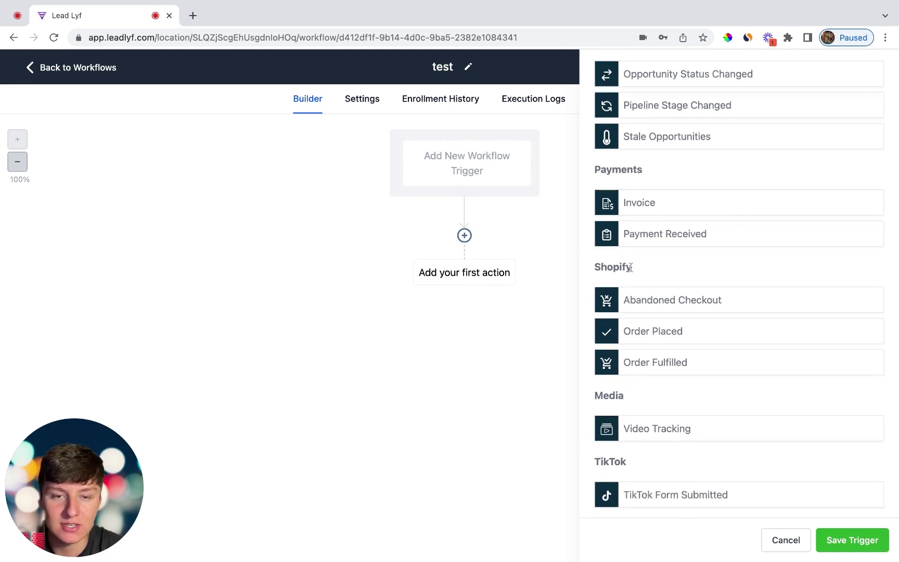
scroll(656, 399, "up", 1)
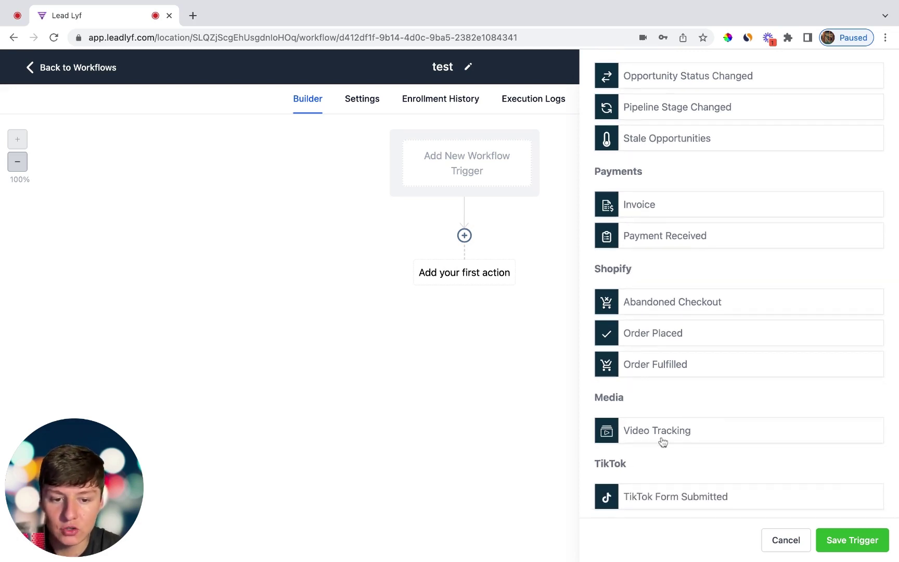
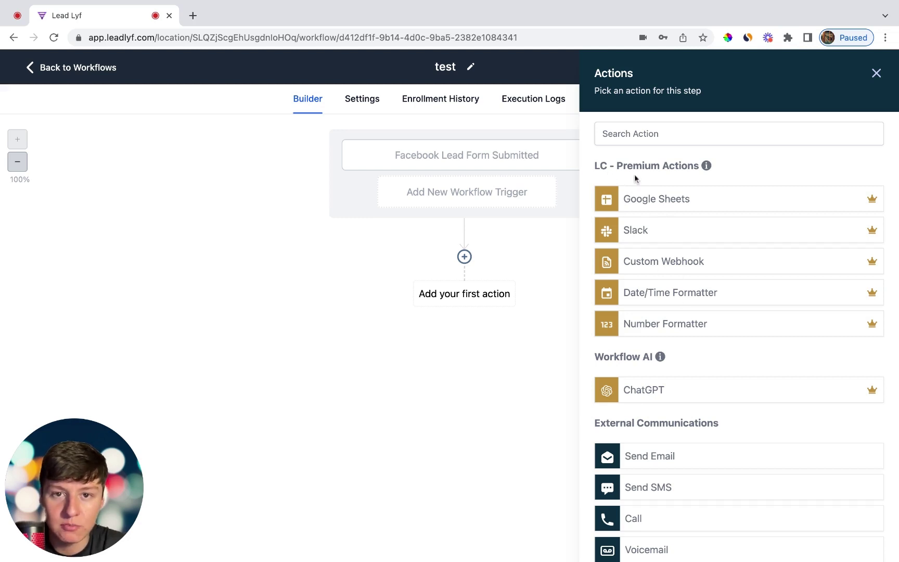
Step: Examine the available workflow actions, from LC Premium Actions and Workflow AI to External Communications and Affiliate
mouse_move(706, 166)
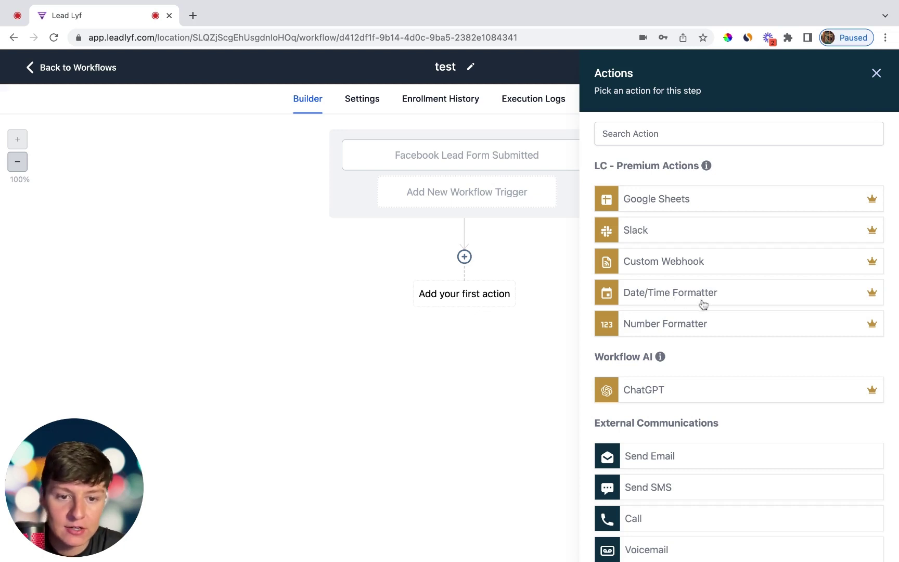
scroll(664, 359, "down", 5)
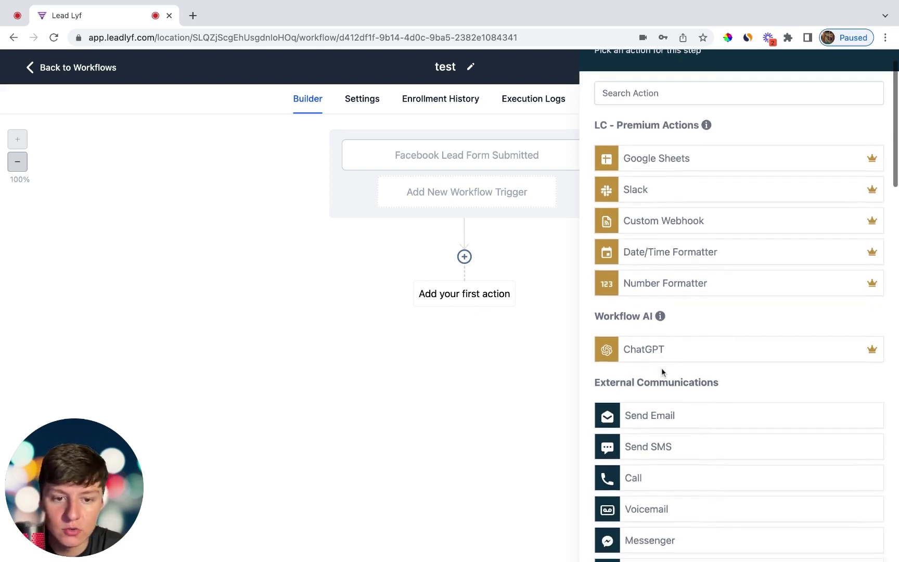
scroll(660, 367, "down", 10)
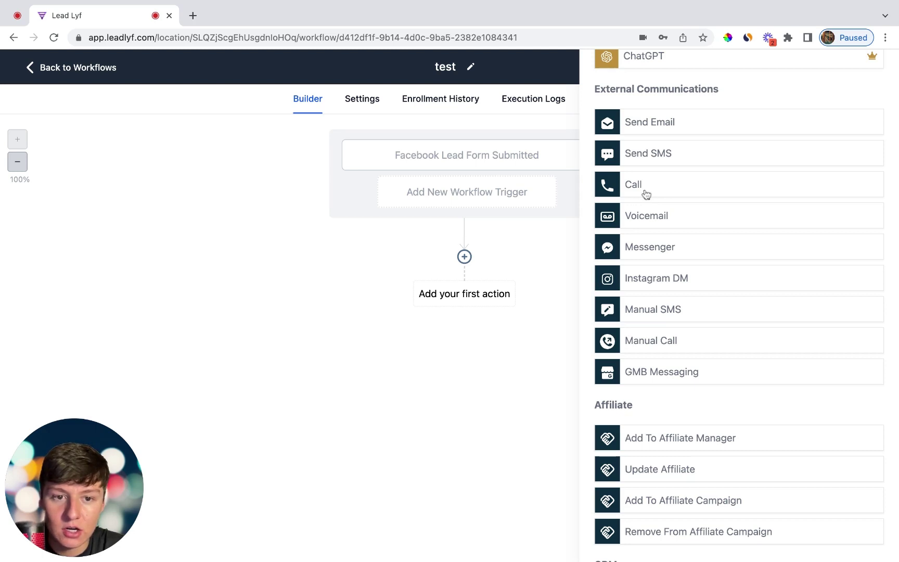
scroll(645, 195, "down", 1)
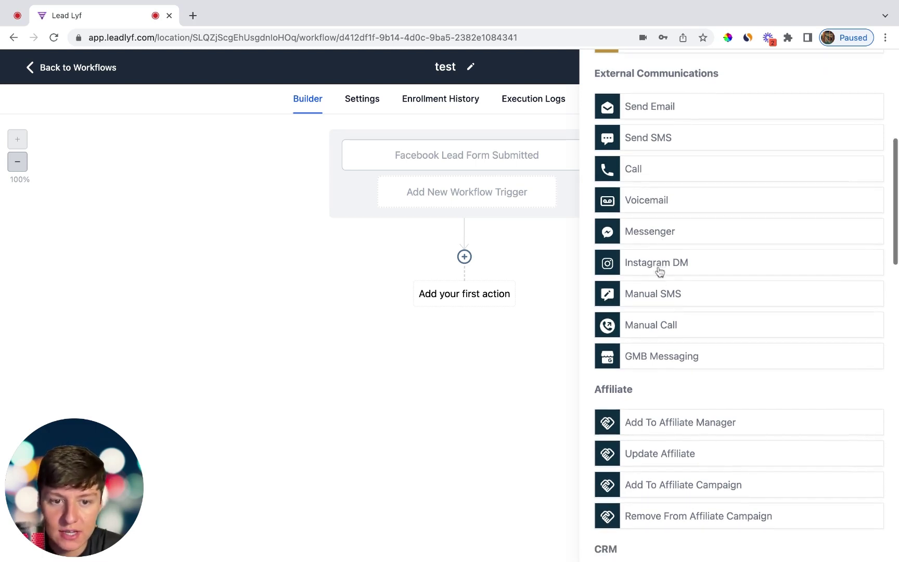
scroll(659, 272, "down", 2)
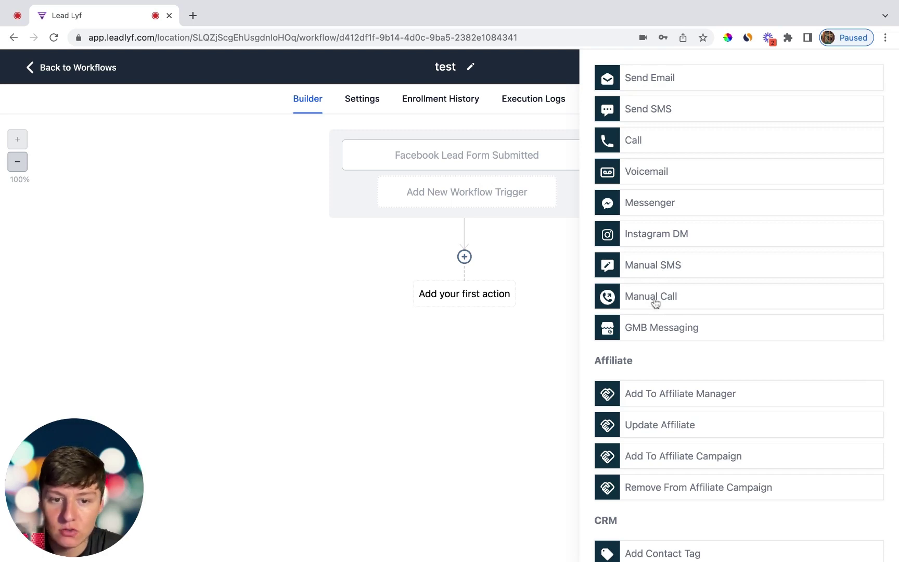
scroll(657, 336, "down", 1)
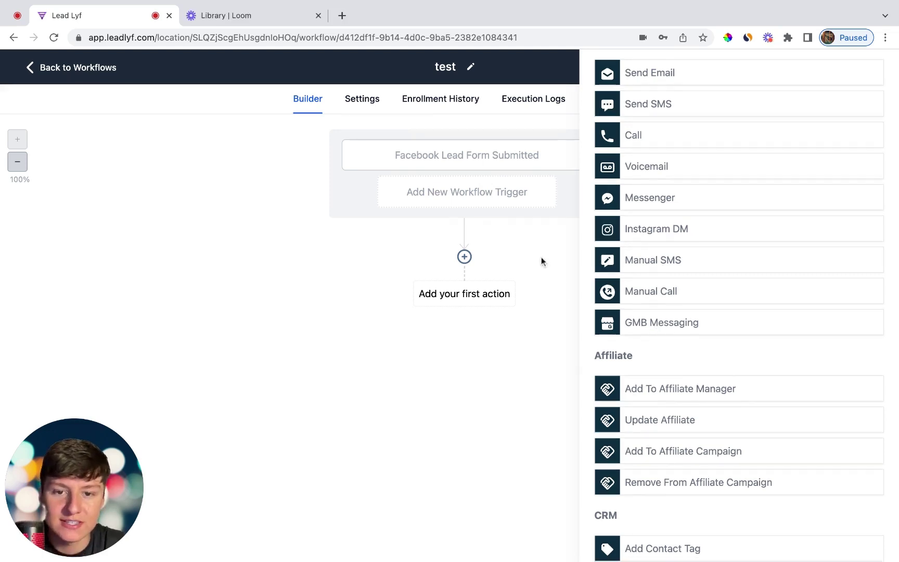
scroll(702, 176, "up", 2)
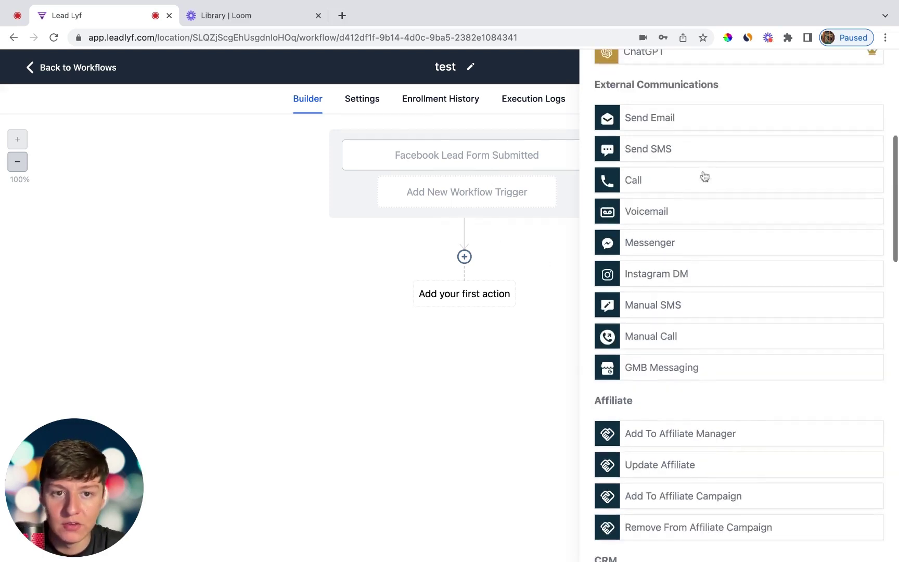
Step: Add a Send SMS action with the message "bkjbjkbk", view the appointment custom values and save the action
left_click(660, 160)
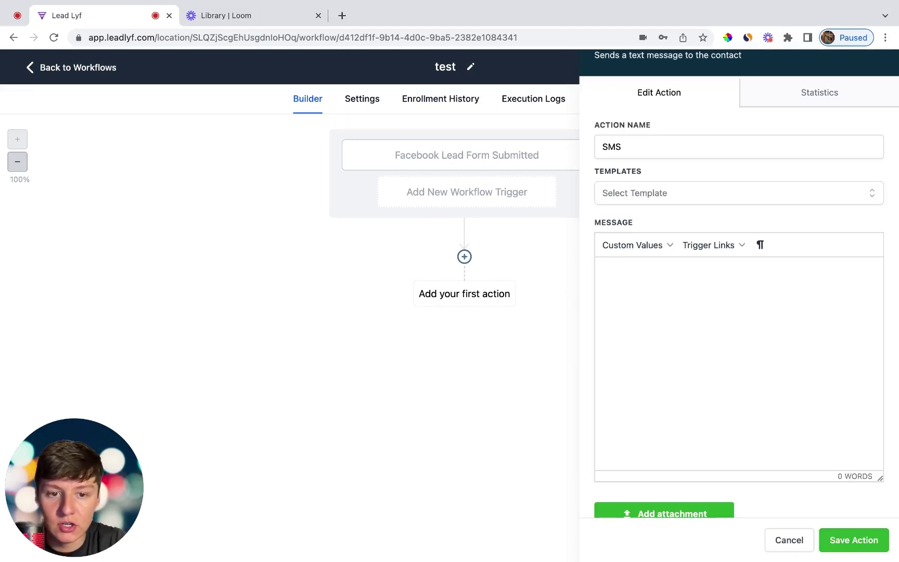
type("bkjbjkbk")
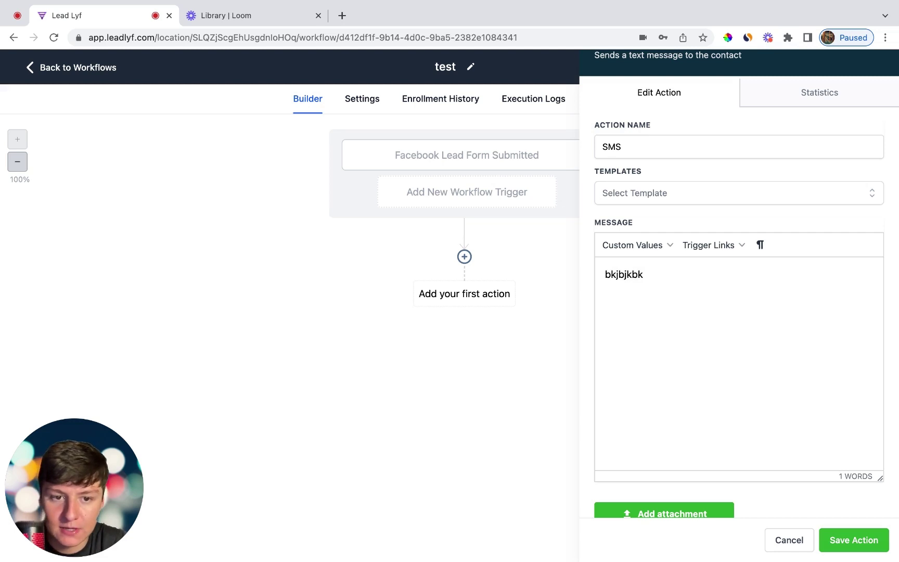
left_click(632, 244)
mouse_move(624, 307)
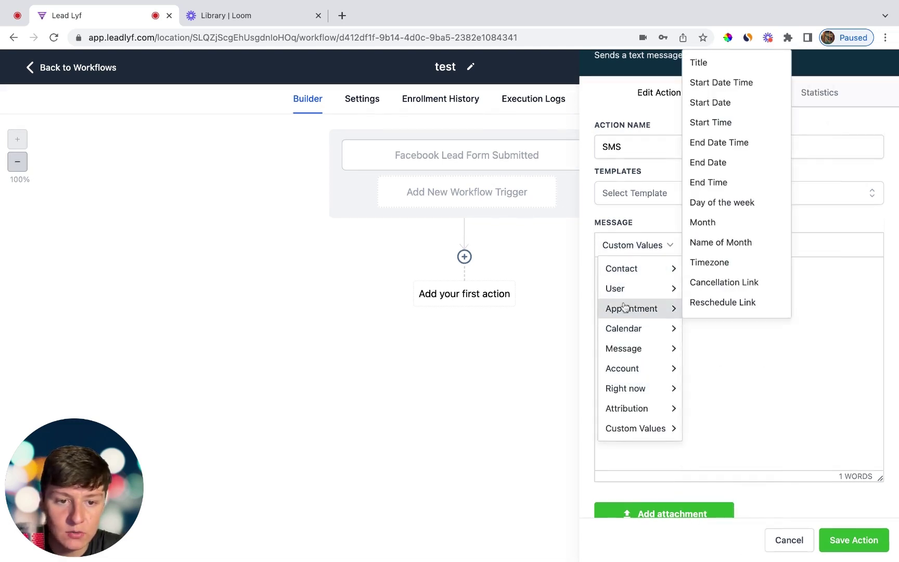
left_click(854, 540)
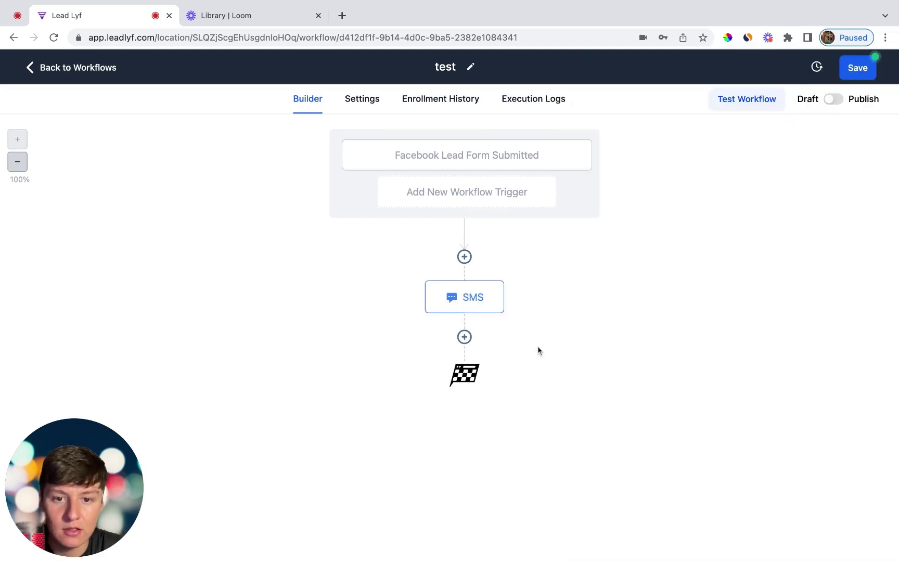
Step: Add a Send Email action after the SMS with the message "ok[o" and save it
mouse_move(456, 289)
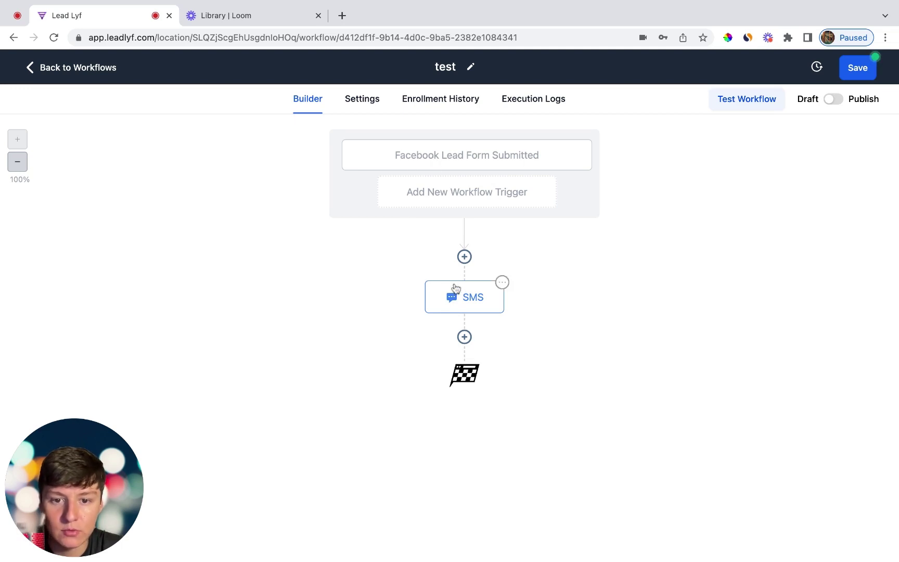
left_click(464, 337)
scroll(650, 318, "down", 3)
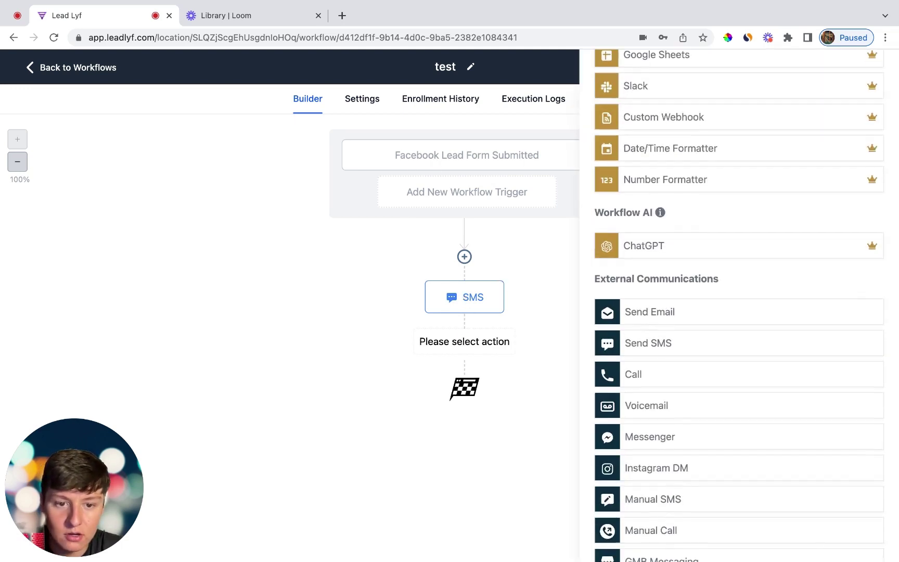
left_click(650, 312)
scroll(654, 344, "down", 5)
left_click(654, 344)
type("ok[o")
scroll(655, 344, "up", 1)
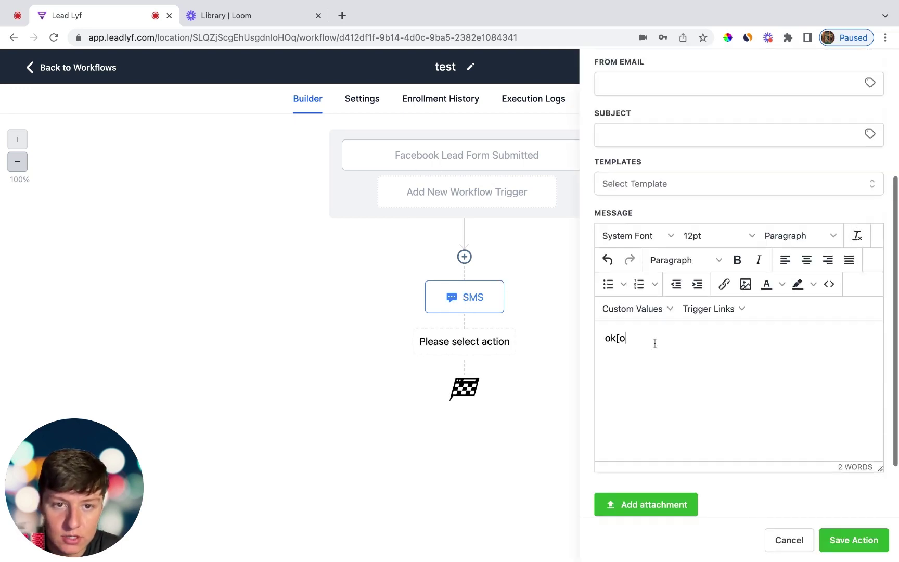
left_click(520, 359)
Step: Add an Add Contact Tag action after the email with a new tag "FB", save it and reopen it to check the tag
left_click(465, 417)
scroll(739, 313, "down", 4)
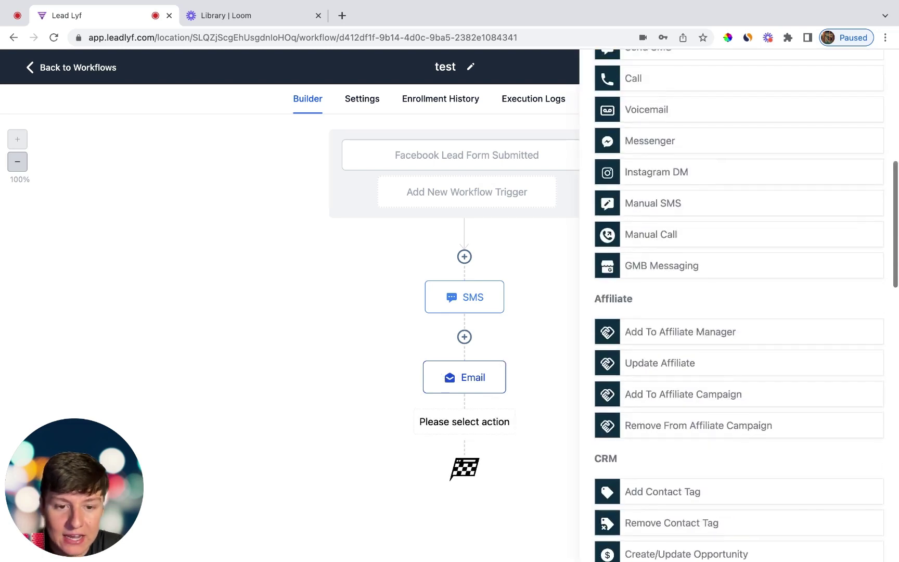
scroll(693, 373, "down", 2)
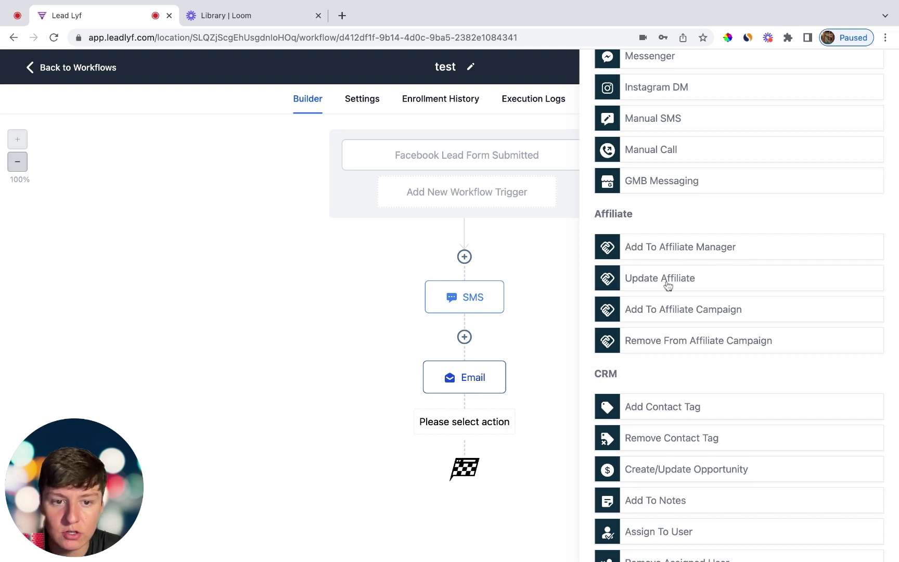
scroll(692, 295, "down", 1)
scroll(702, 304, "down", 1)
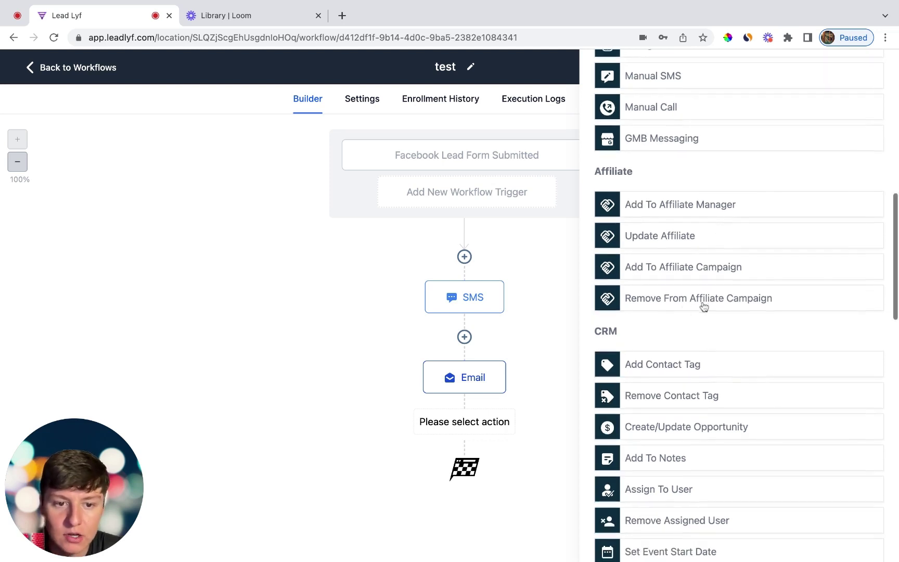
scroll(742, 313, "down", 5)
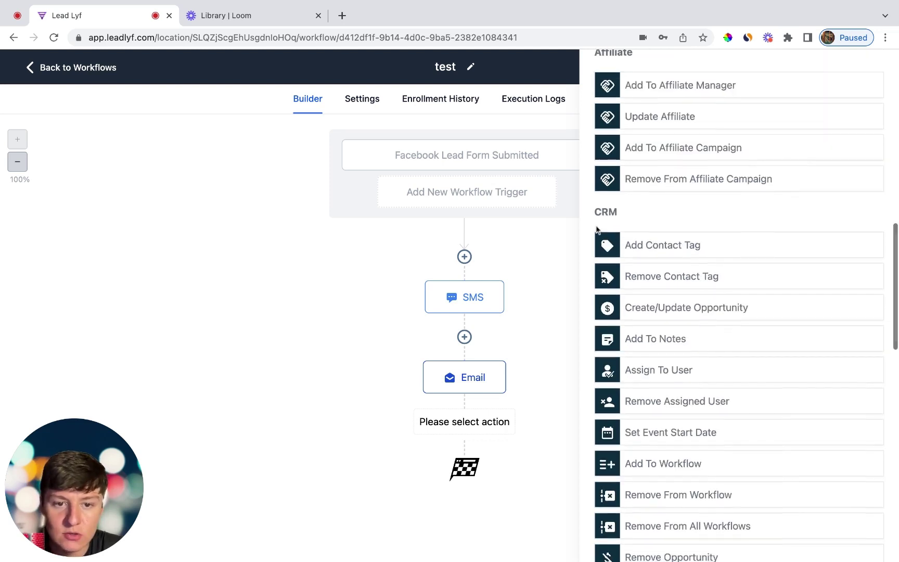
left_click(664, 244)
left_click(659, 214)
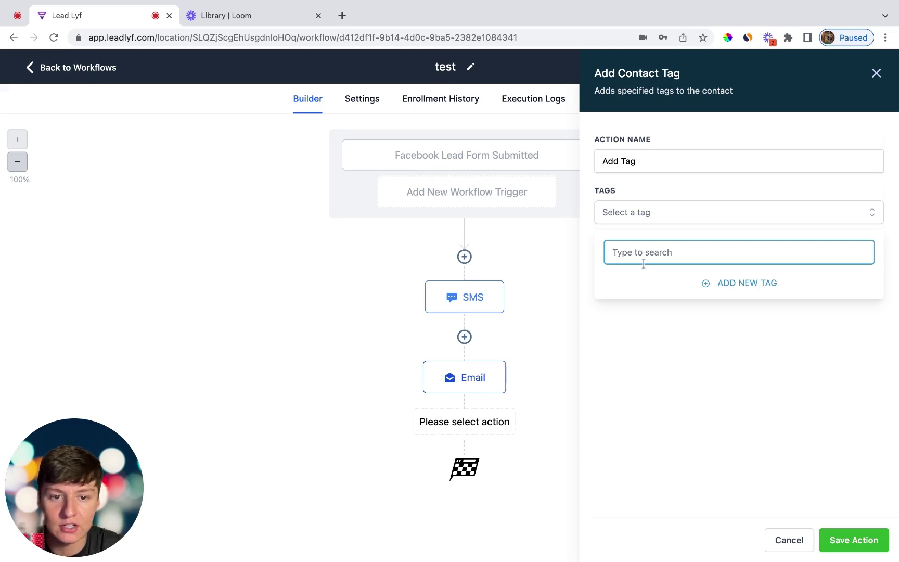
type("FB")
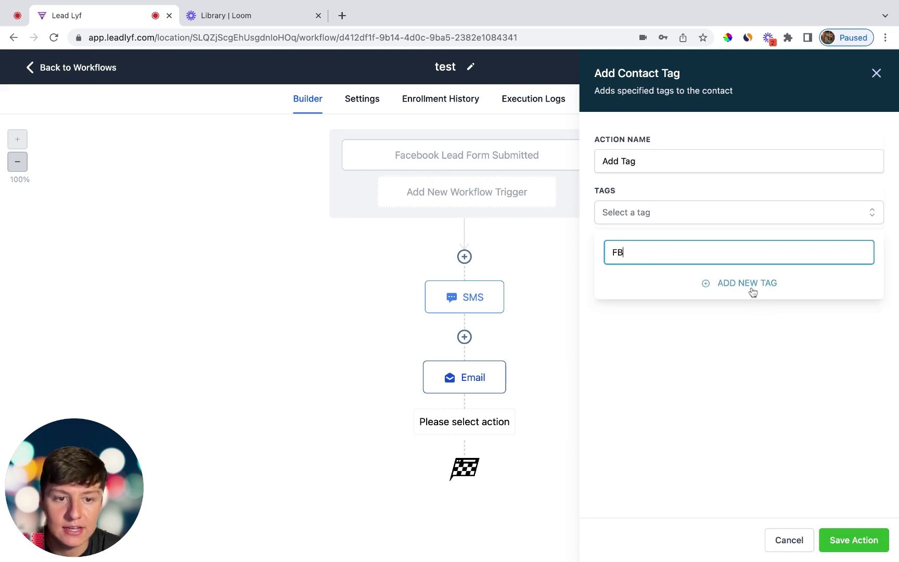
left_click(753, 289)
left_click(856, 544)
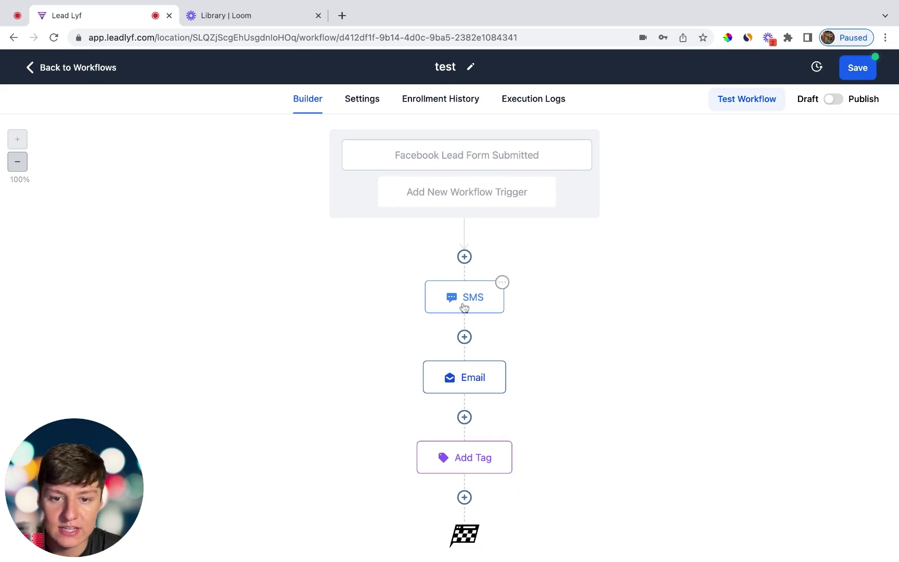
left_click(482, 473)
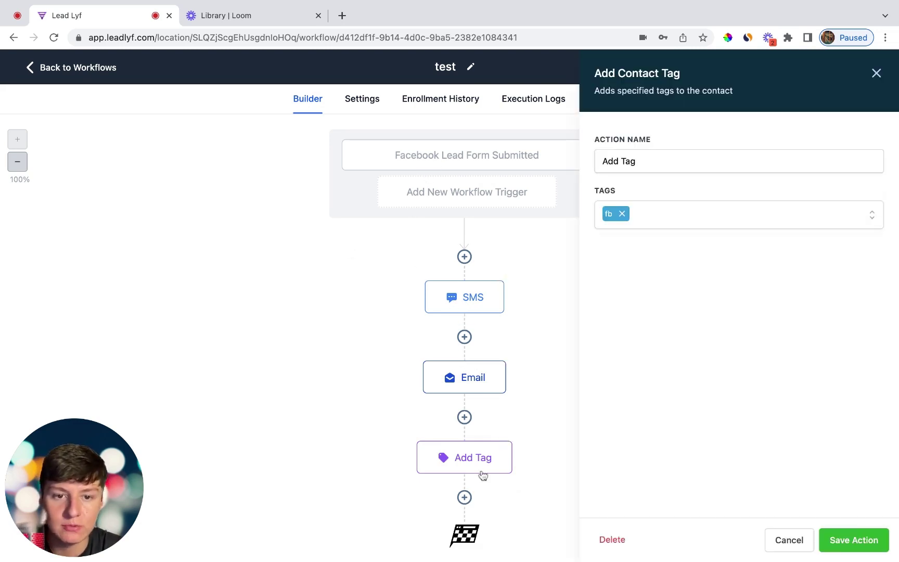
Step: Add a Create/Update Opportunity action after Add Tag, using pipeline Main Funnel and stage Lead In, and save it
left_click(465, 497)
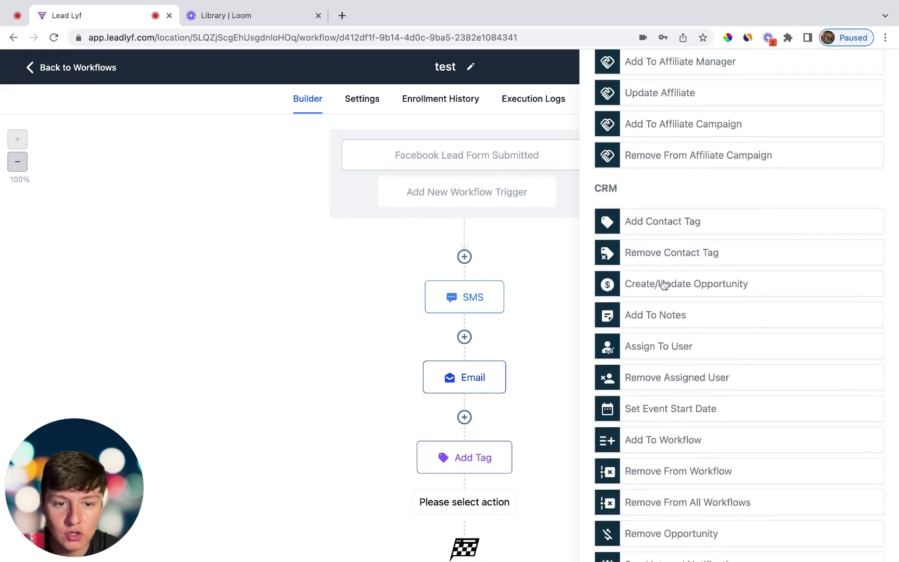
left_click(664, 284)
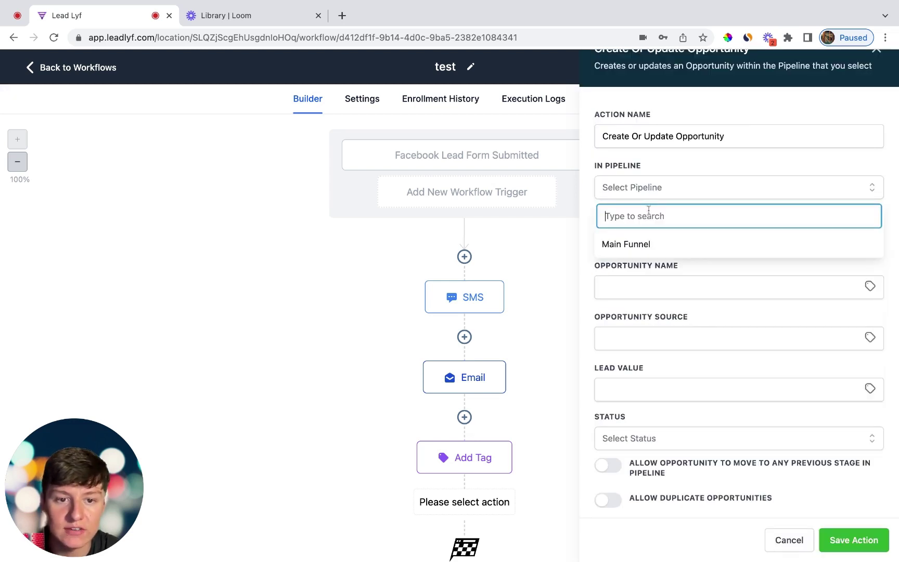
left_click(641, 248)
left_click(641, 242)
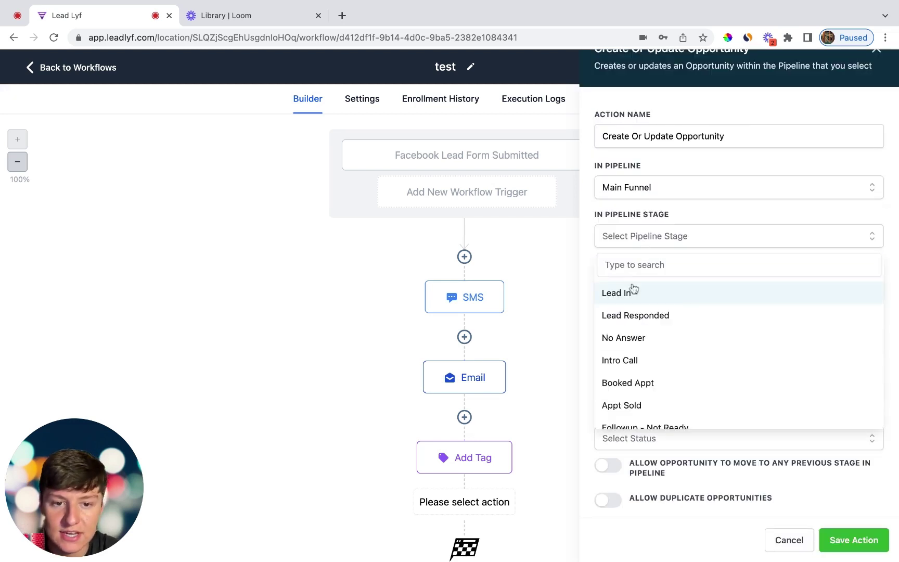
left_click(633, 287)
left_click(844, 544)
scroll(506, 446, "down", 2)
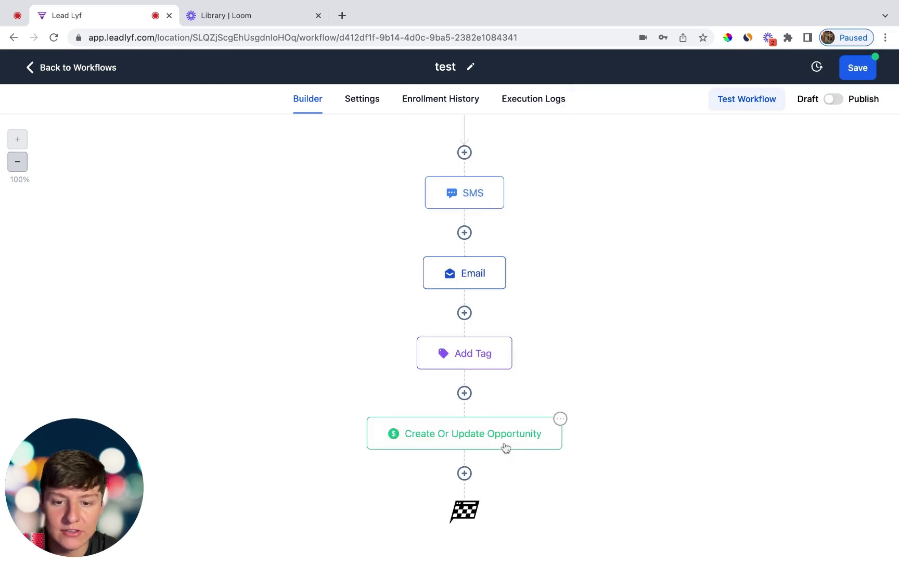
scroll(510, 450, "up", 2)
scroll(507, 370, "down", 2)
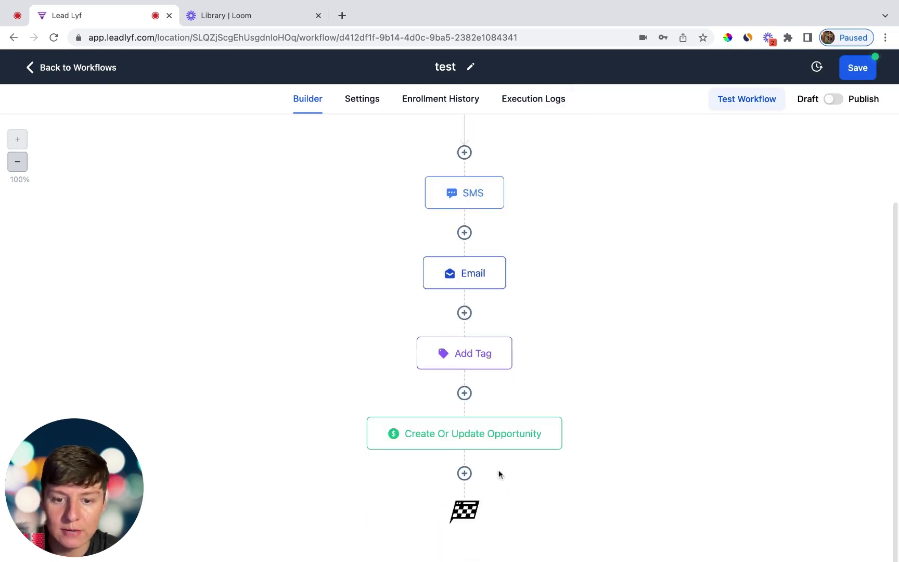
Step: Review the CRM actions available after Create Or Update Opportunity and examine the Send Internal Notification options for the Notification type
left_click(465, 473)
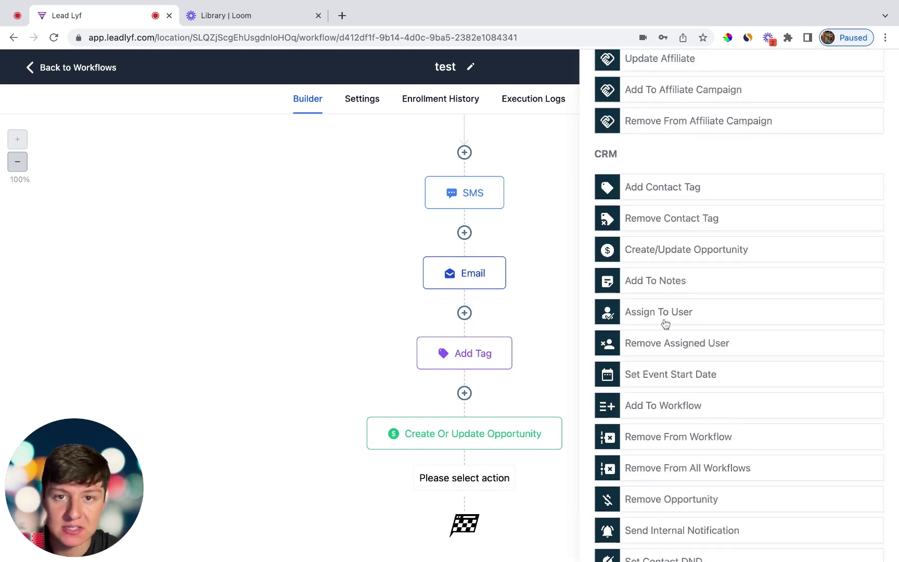
scroll(666, 324, "down", 1)
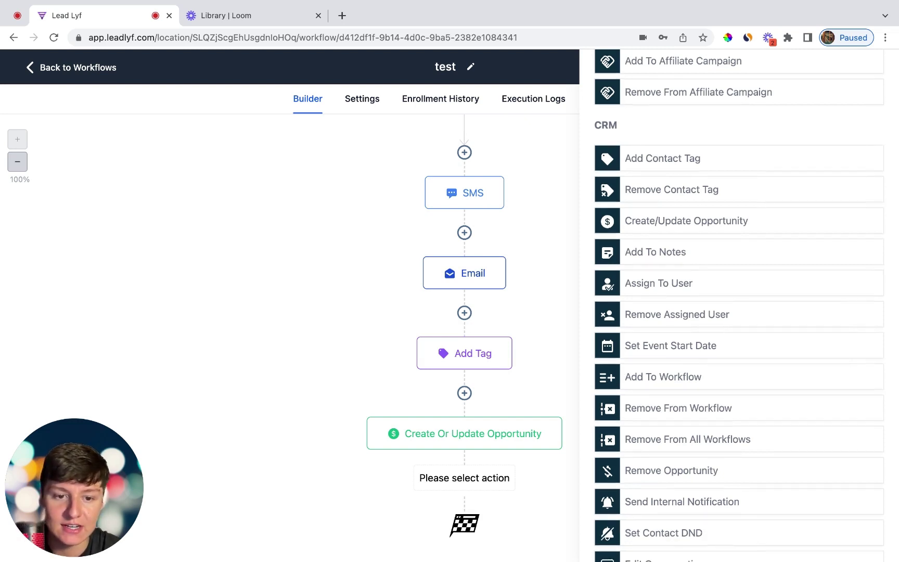
scroll(668, 341, "down", 1)
scroll(668, 341, "down", 1)
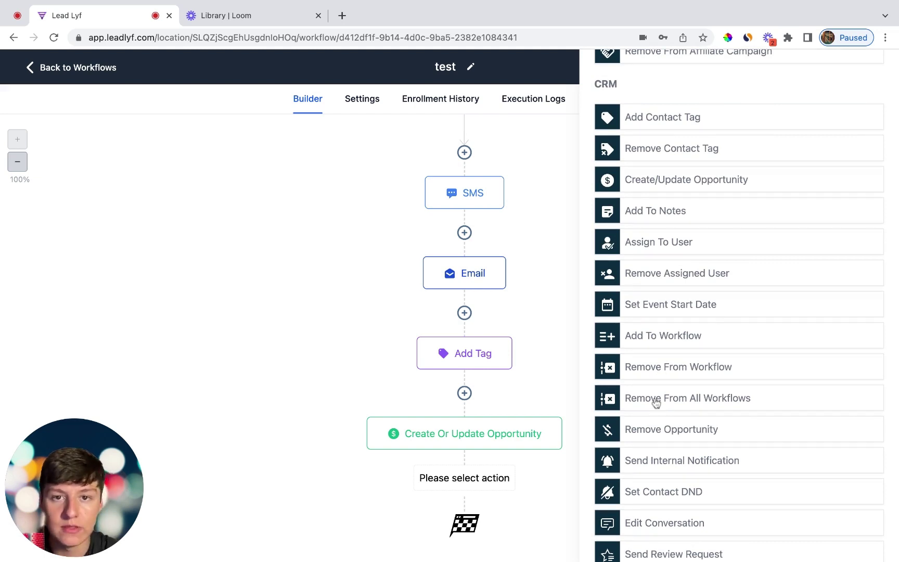
scroll(657, 395, "down", 1)
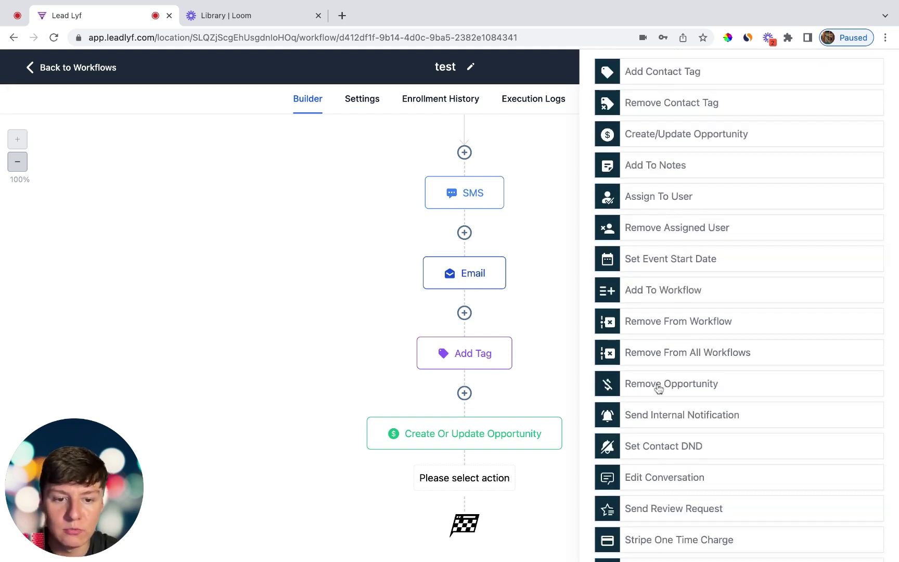
scroll(657, 388, "down", 1)
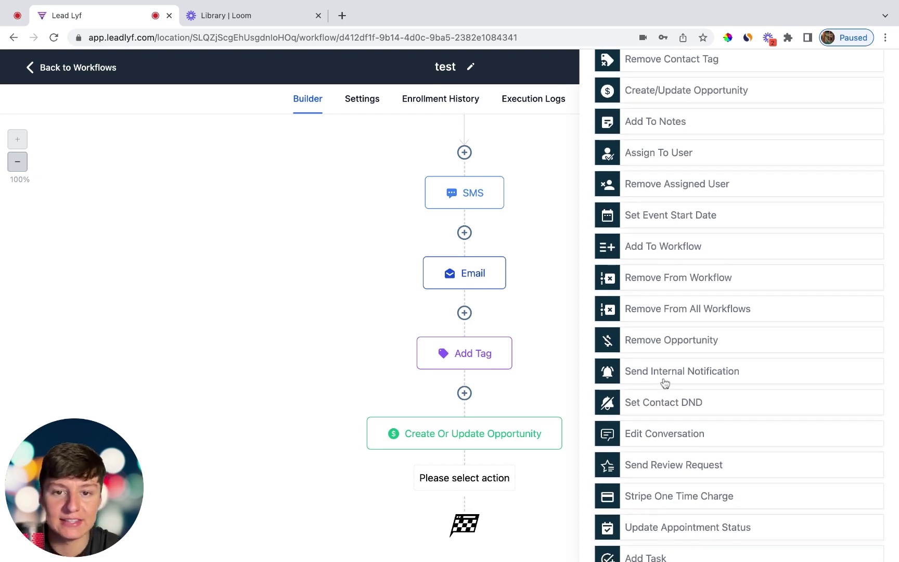
left_click(712, 377)
left_click(646, 212)
left_click(639, 264)
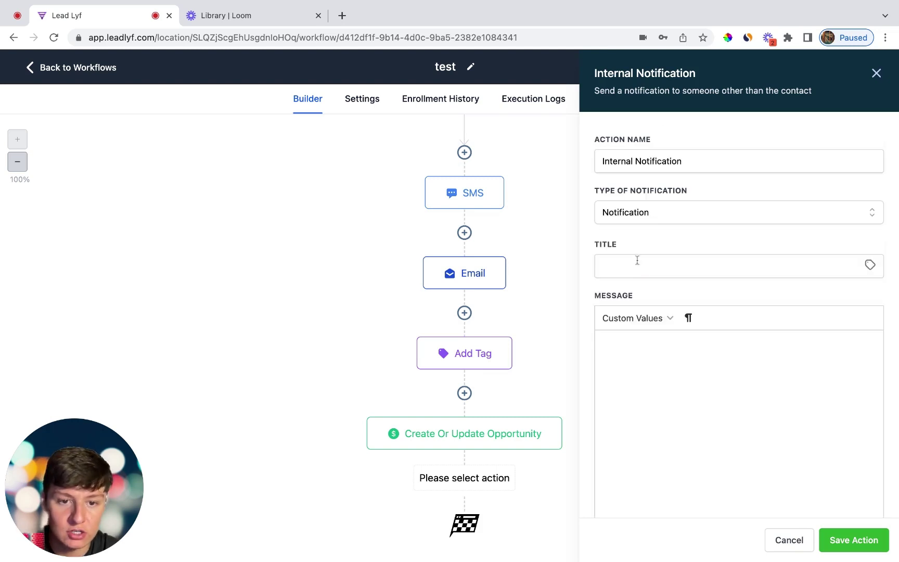
Step: Look through the remaining CRM, membership, and conditions and workflow actions that can be added
scroll(713, 354, "down", 1)
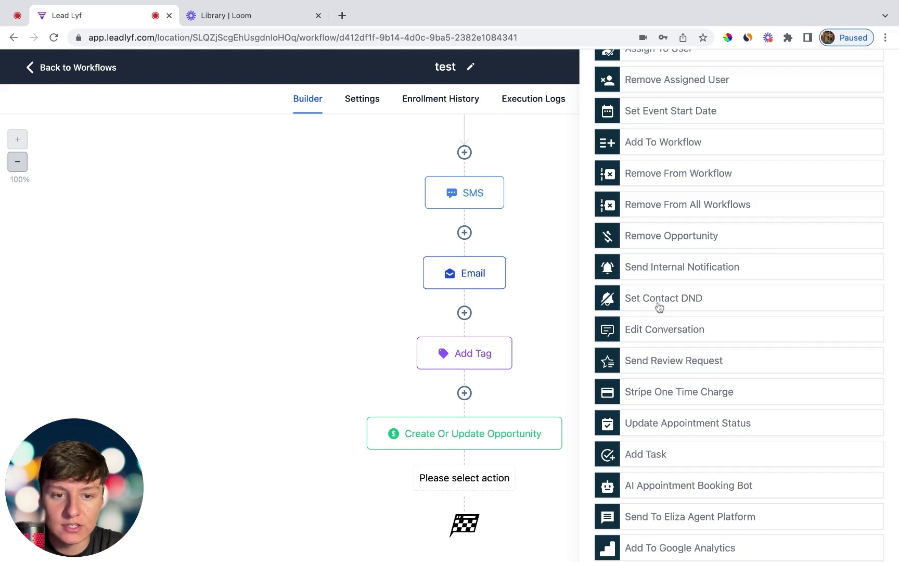
scroll(675, 303, "down", 1)
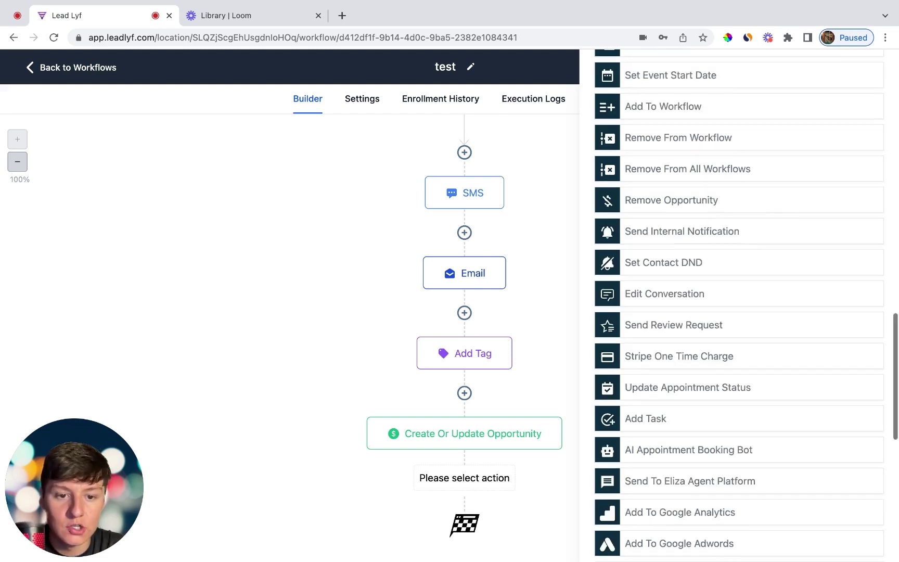
scroll(670, 309, "down", 1)
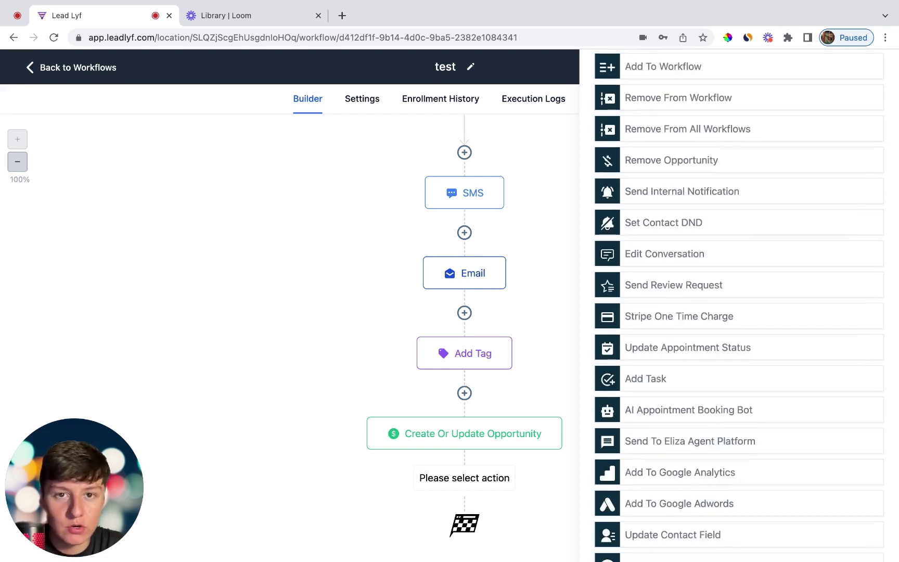
scroll(654, 317, "down", 1)
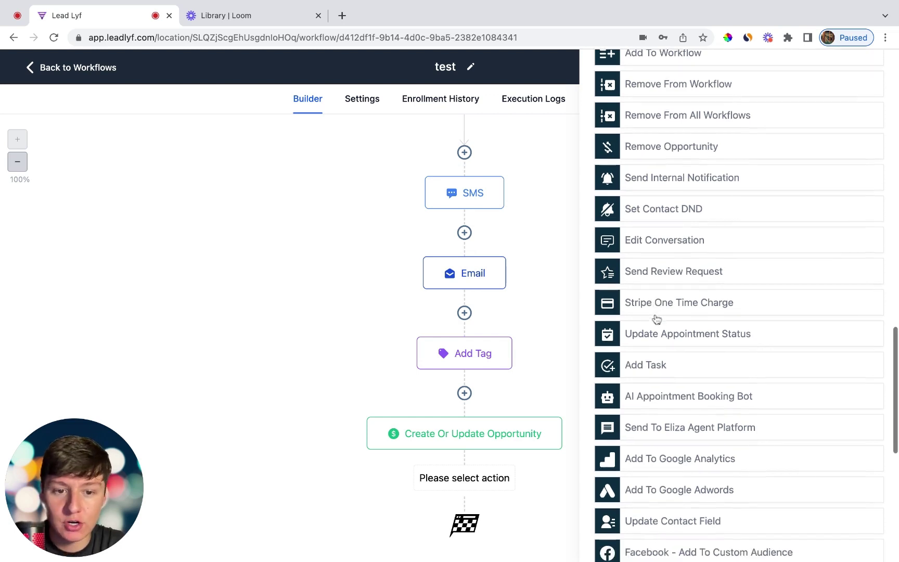
scroll(674, 307, "down", 1)
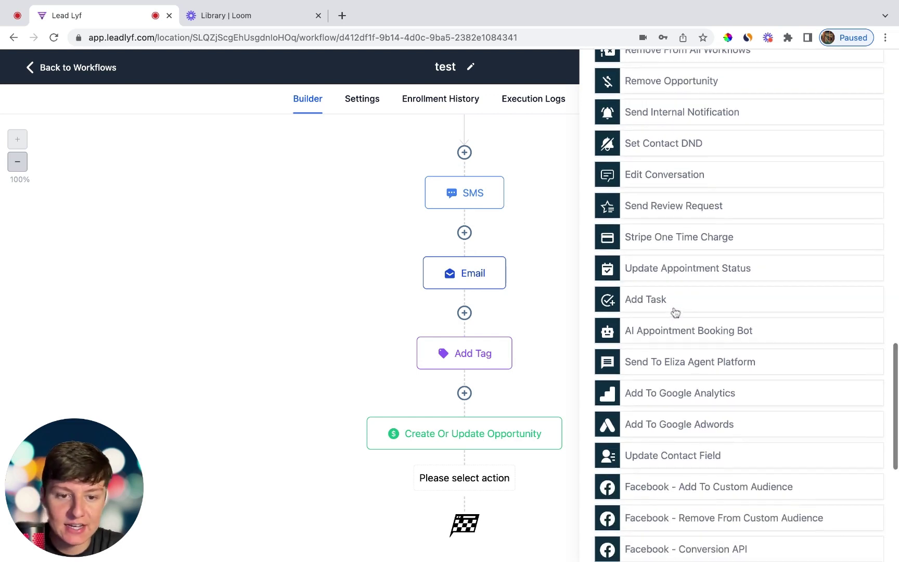
scroll(739, 307, "down", 6)
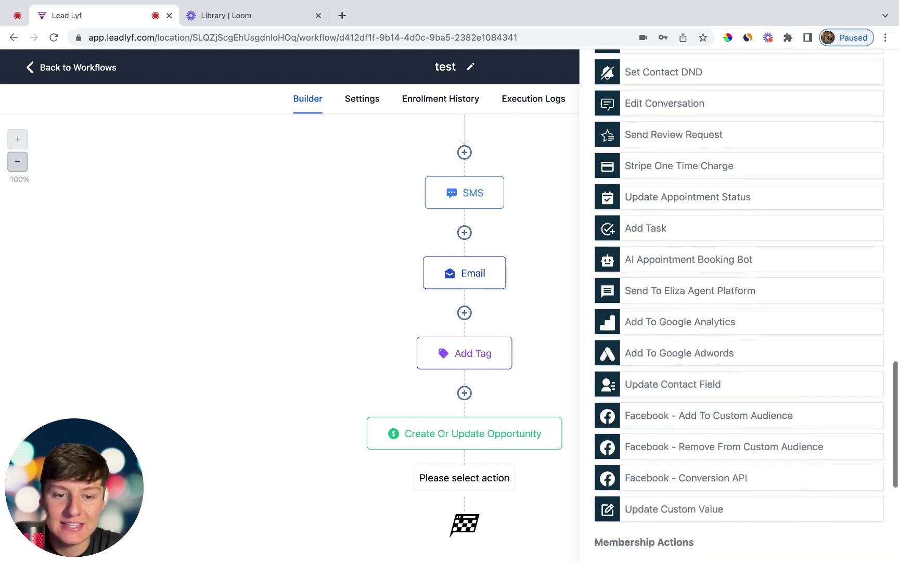
scroll(739, 307, "down", 4)
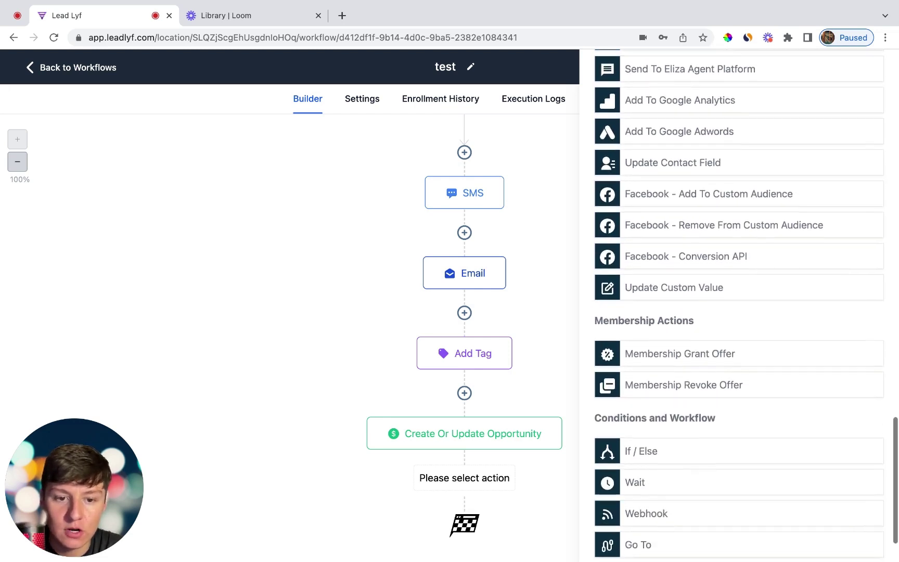
scroll(739, 308, "down", 1)
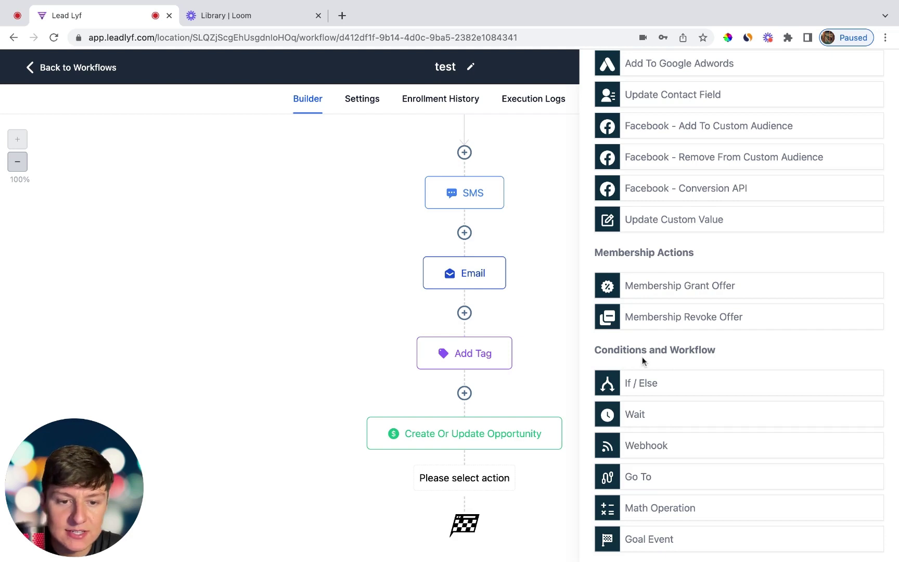
Step: Add a Wait action before the SMS with a time delay of 3 minutes and save it
scroll(529, 306, "up", 3)
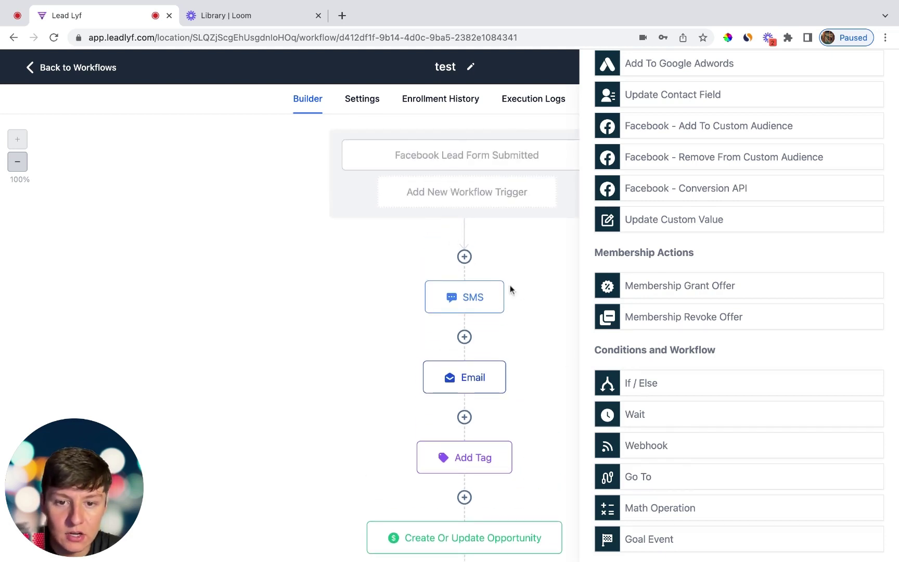
left_click(465, 257)
left_click(678, 418)
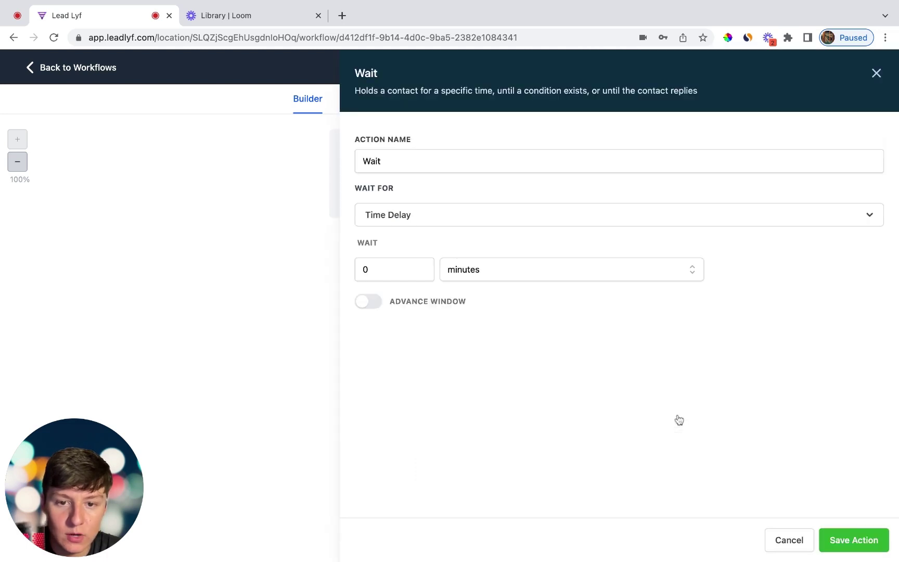
left_click(369, 270)
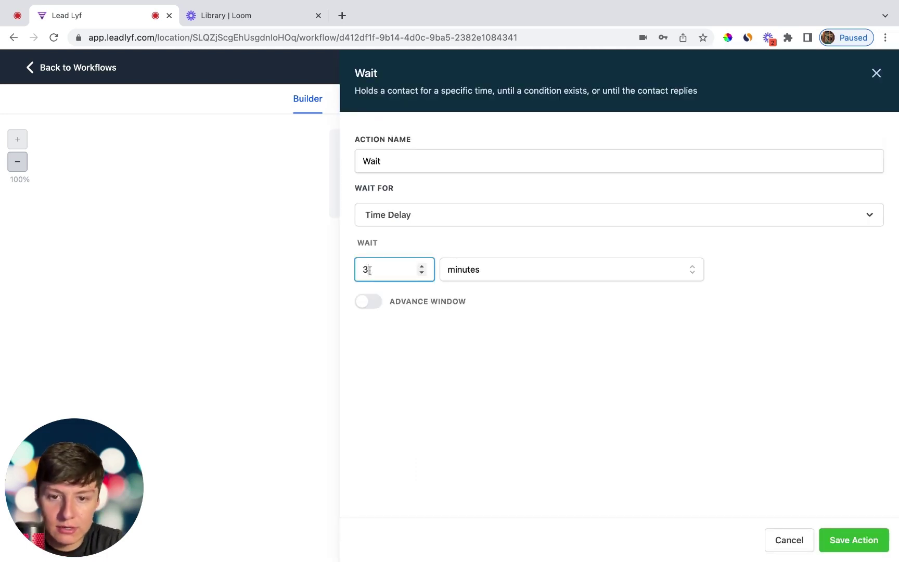
left_click(854, 540)
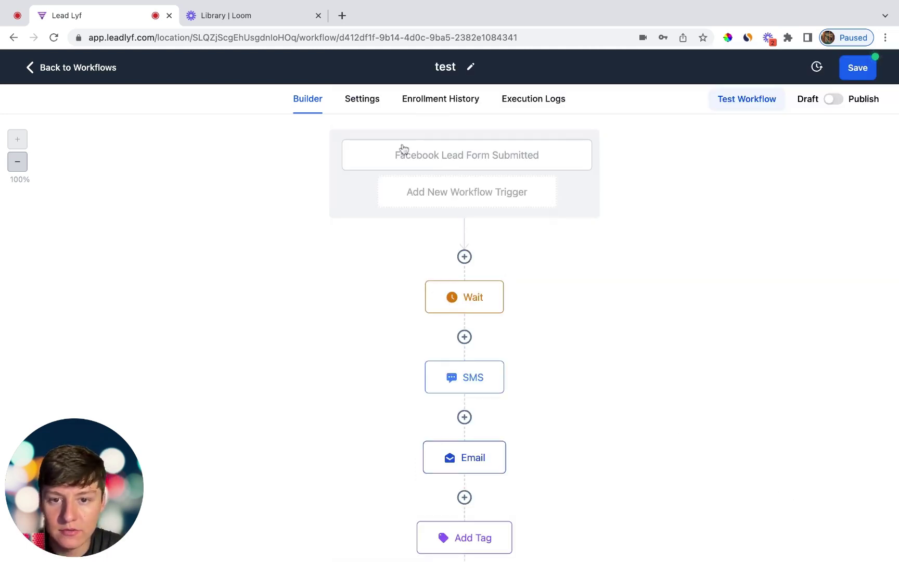
Step: Browse the actions that can follow Create Or Update Opportunity, from conditions back to external communications, without adding one
scroll(441, 293, "down", 2)
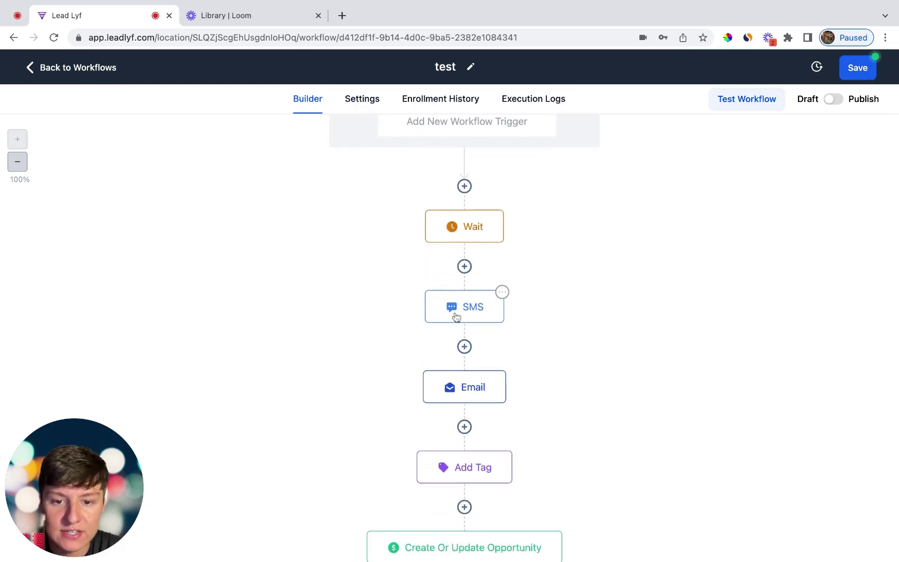
scroll(461, 344, "down", 3)
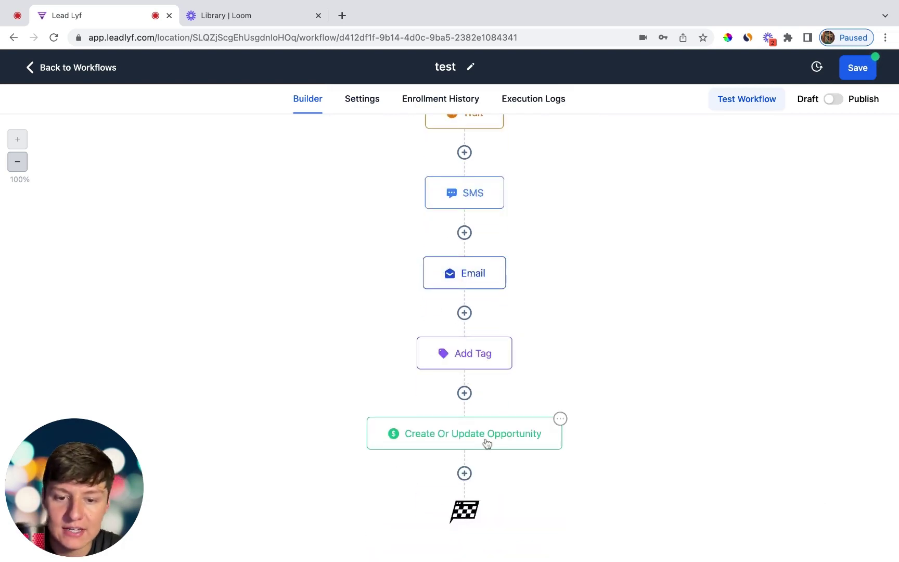
left_click(464, 473)
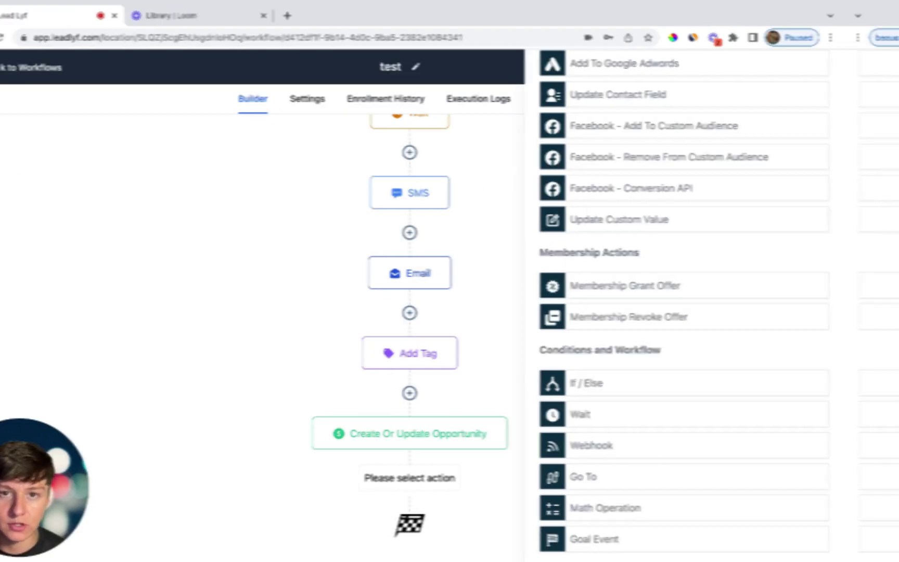
scroll(739, 313, "up", 10)
scroll(739, 312, "up", 10)
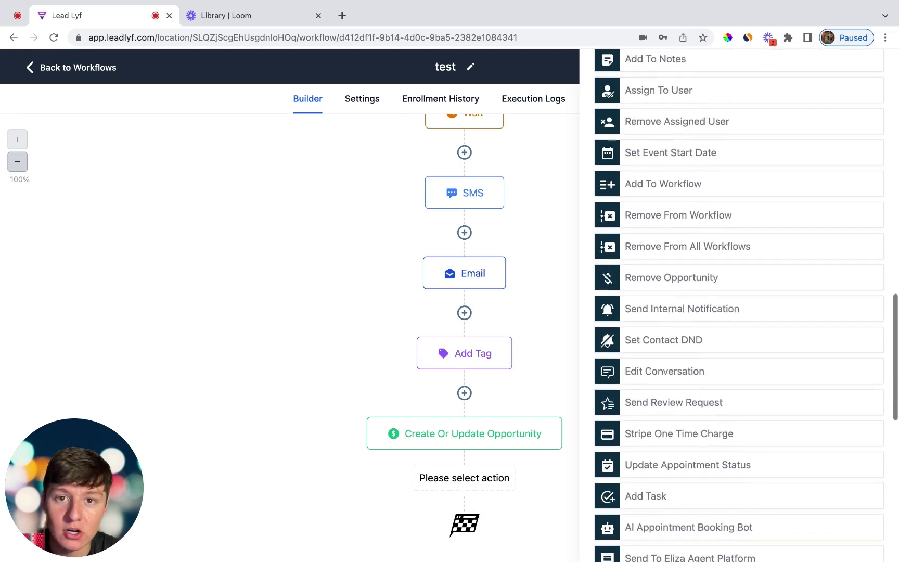
scroll(739, 312, "up", 5)
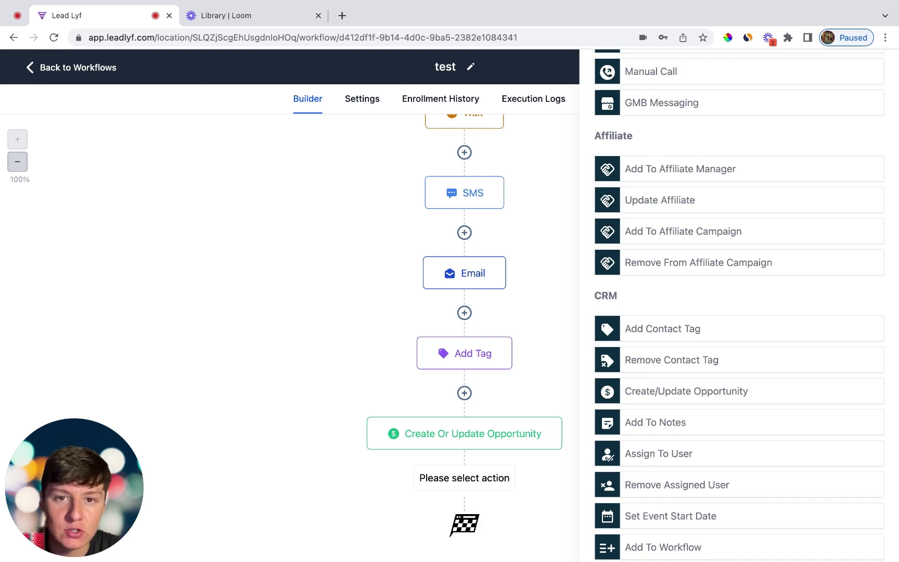
scroll(740, 312, "up", 6)
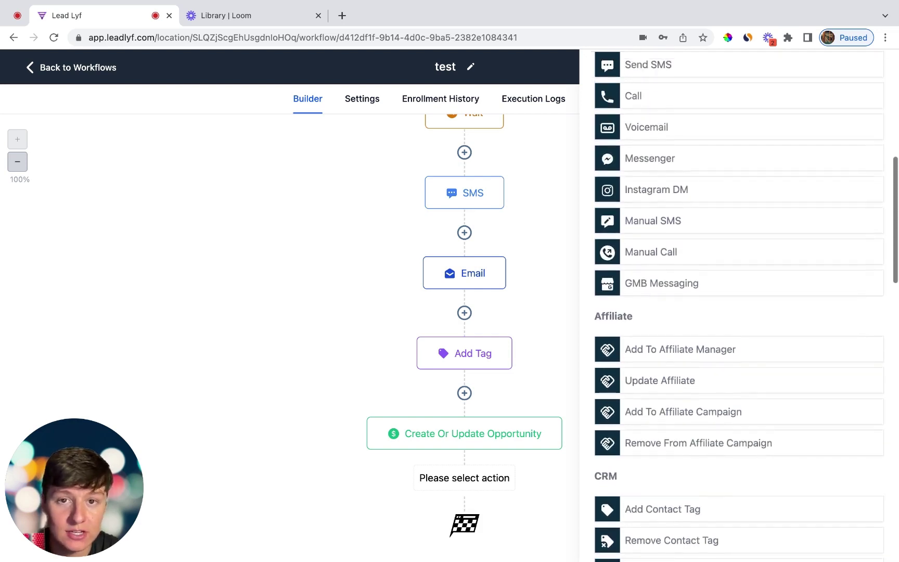
scroll(705, 276, "up", 4)
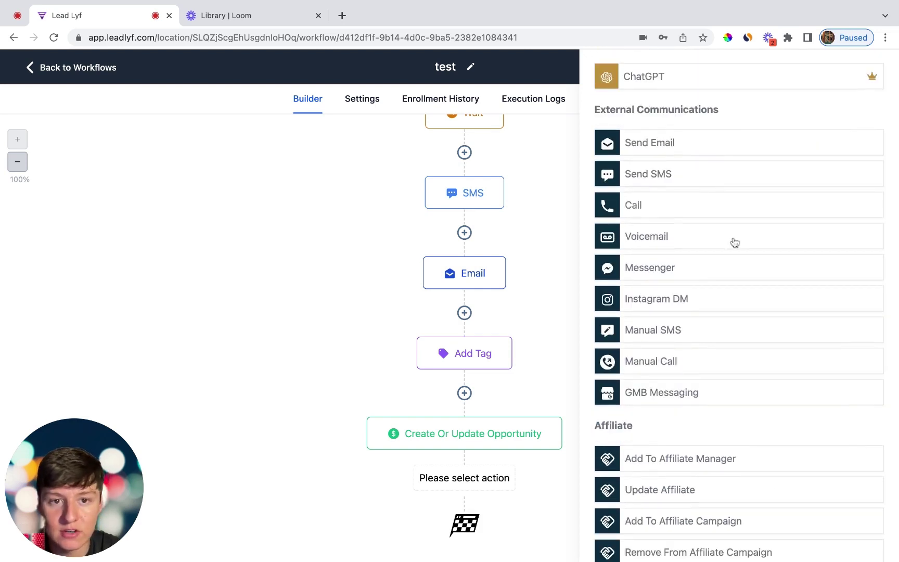
scroll(734, 242, "up", 10)
left_click(875, 72)
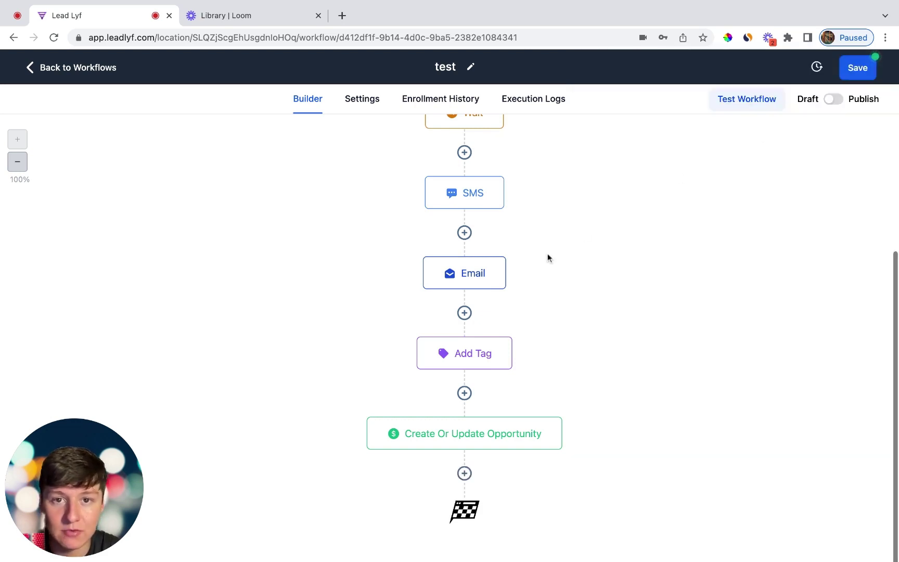
Step: Check the workflow from trigger to end, switch it from Draft to Publish and save it
scroll(547, 255, "up", 5)
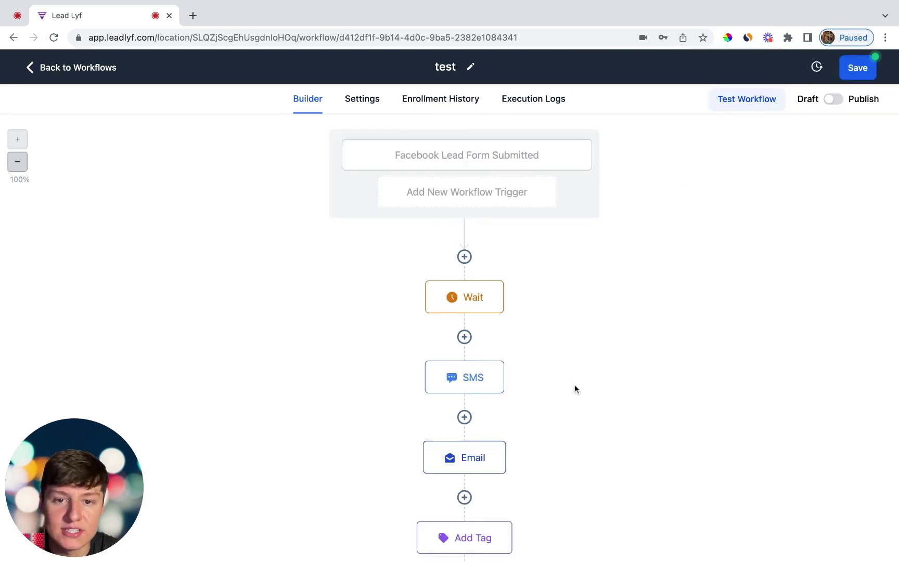
scroll(468, 187, "down", 4)
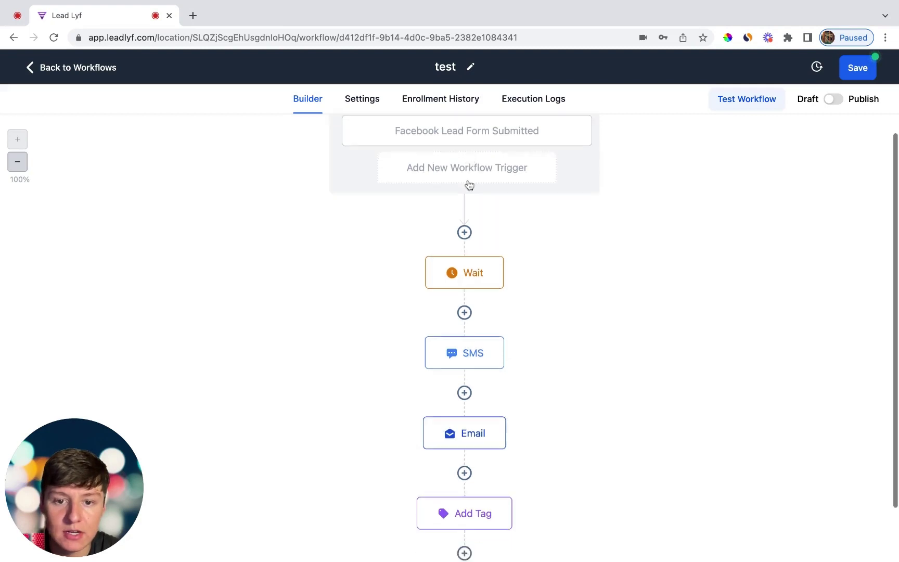
scroll(501, 308, "down", 1)
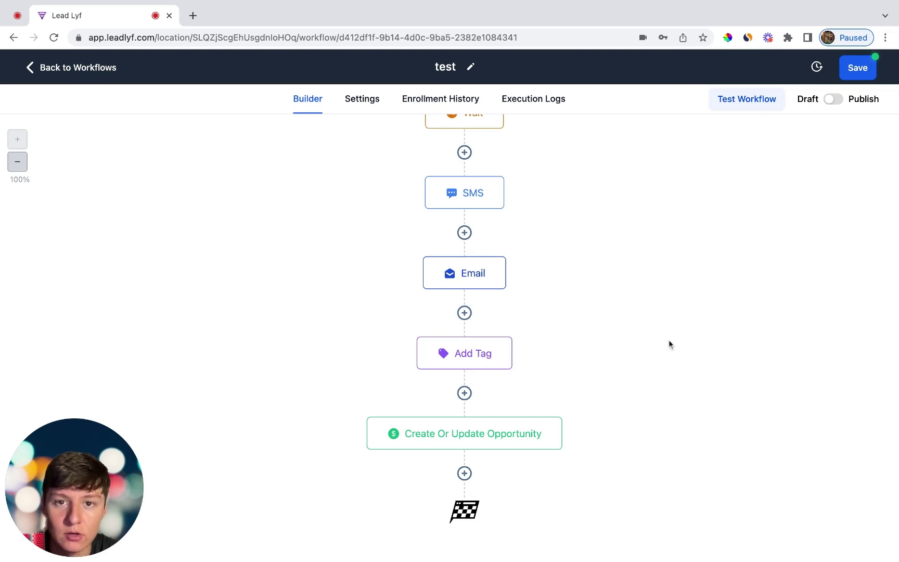
left_click(833, 99)
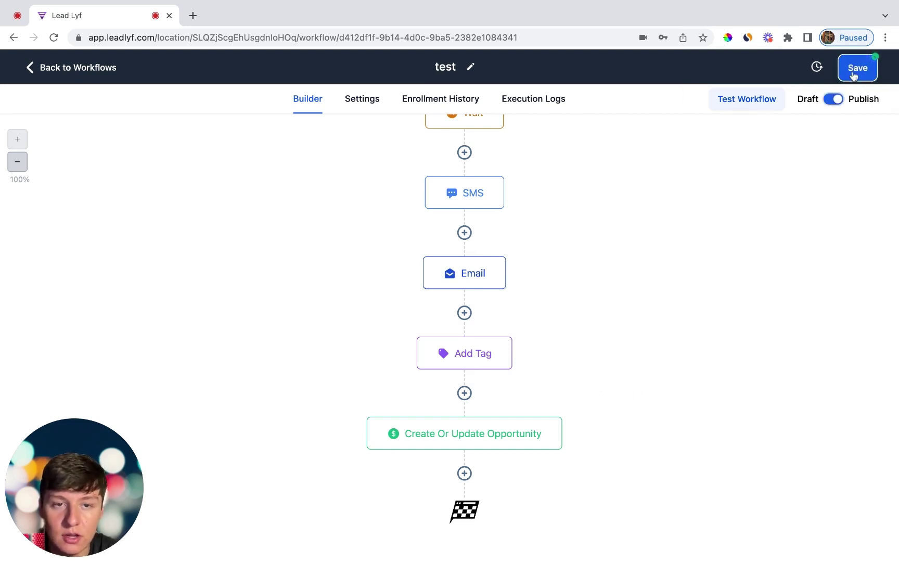
left_click(855, 73)
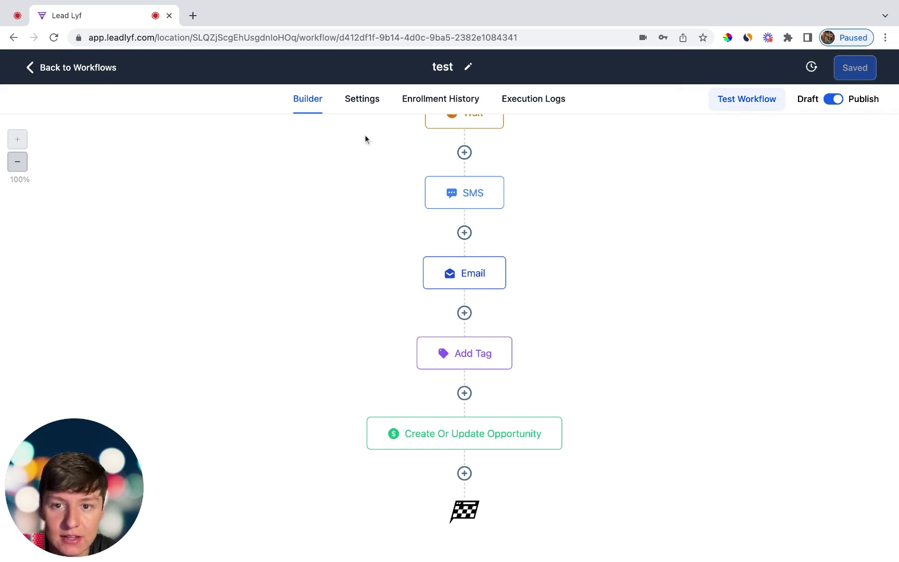
Step: Review the workflow's contact and communication settings, switching Allow re-entry on and back off
left_click(364, 99)
scroll(128, 213, "down", 3)
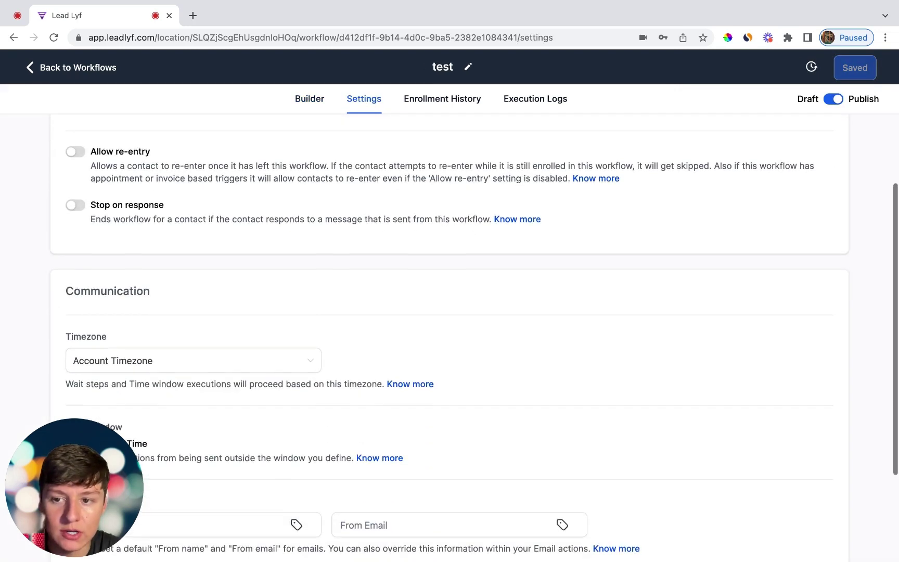
scroll(128, 214, "up", 4)
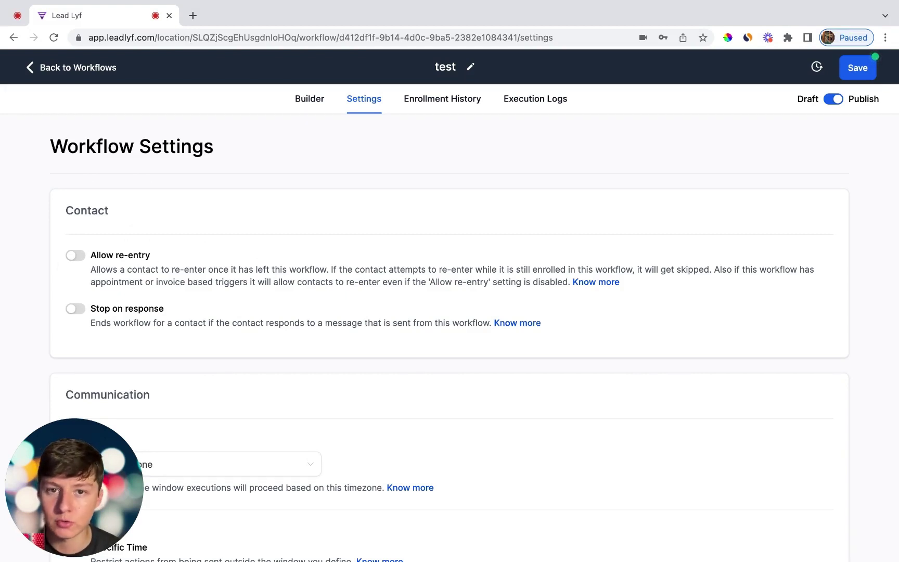
left_click(75, 256)
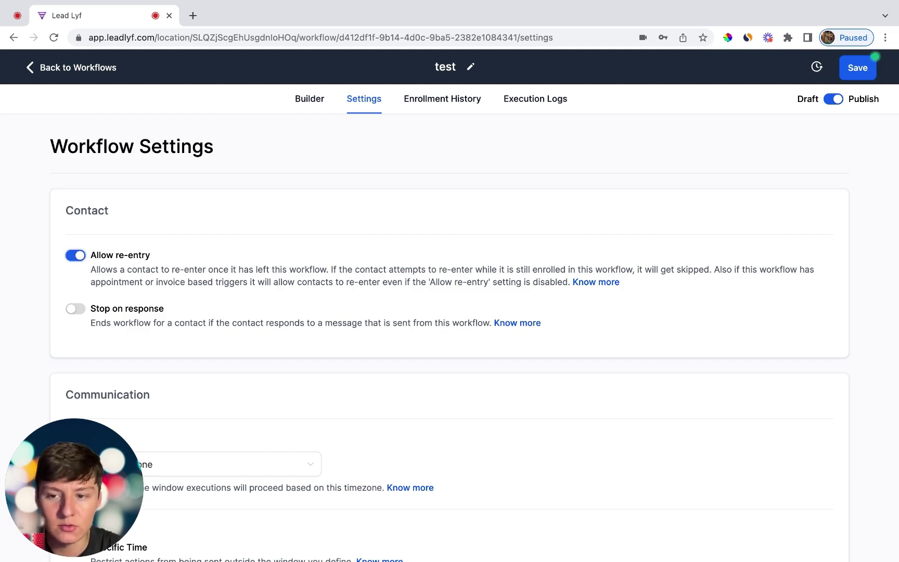
left_click(76, 255)
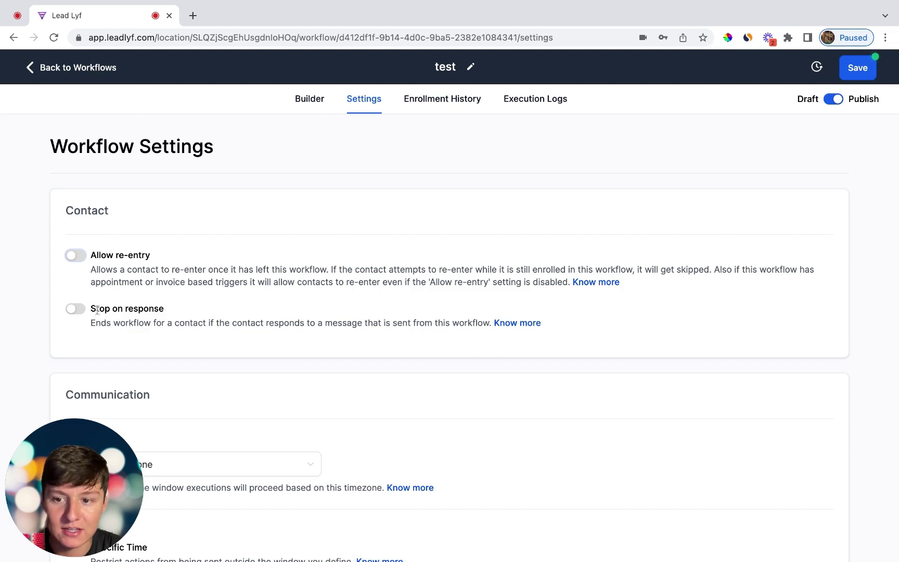
Step: Try the Stop on response contact setting by switching it on and back off
left_click(80, 309)
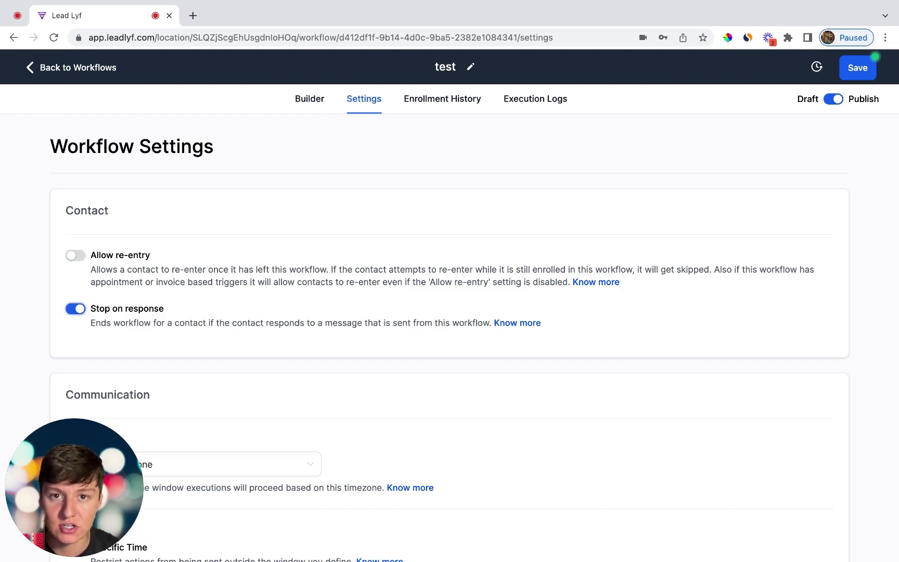
left_click(75, 309)
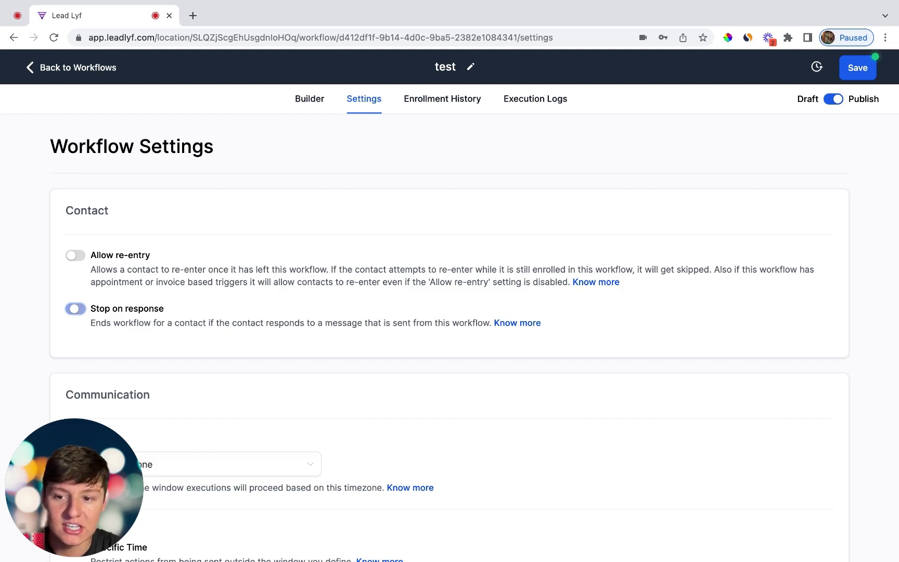
Step: Review the timezone, time window and sender details settings, and switch on Mark as read for the workflow's conversations
scroll(73, 302, "down", 5)
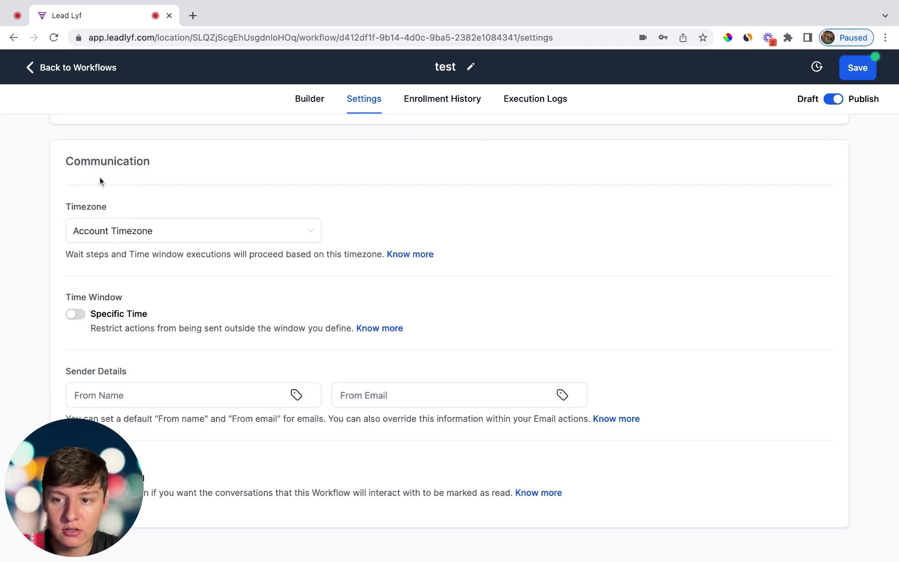
scroll(92, 249, "down", 1)
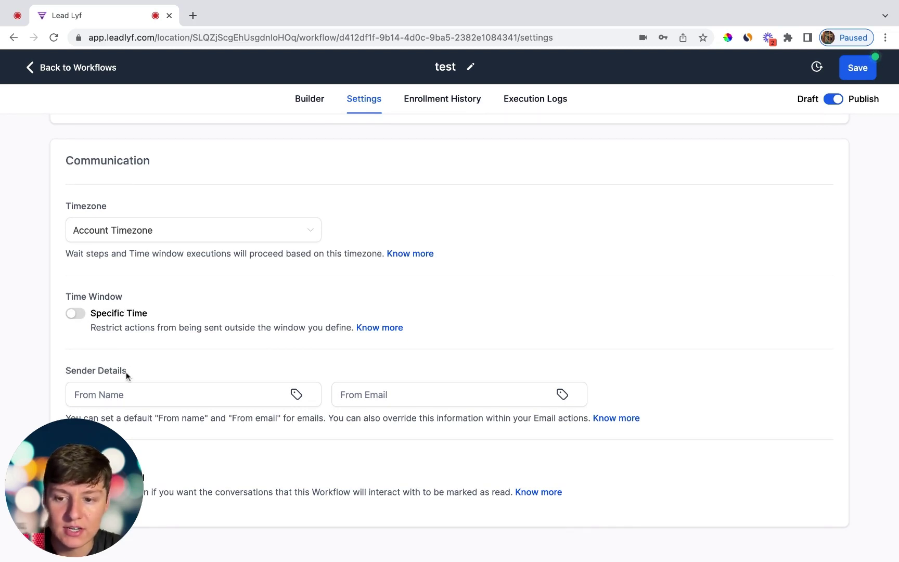
left_click(130, 395)
left_click(149, 415)
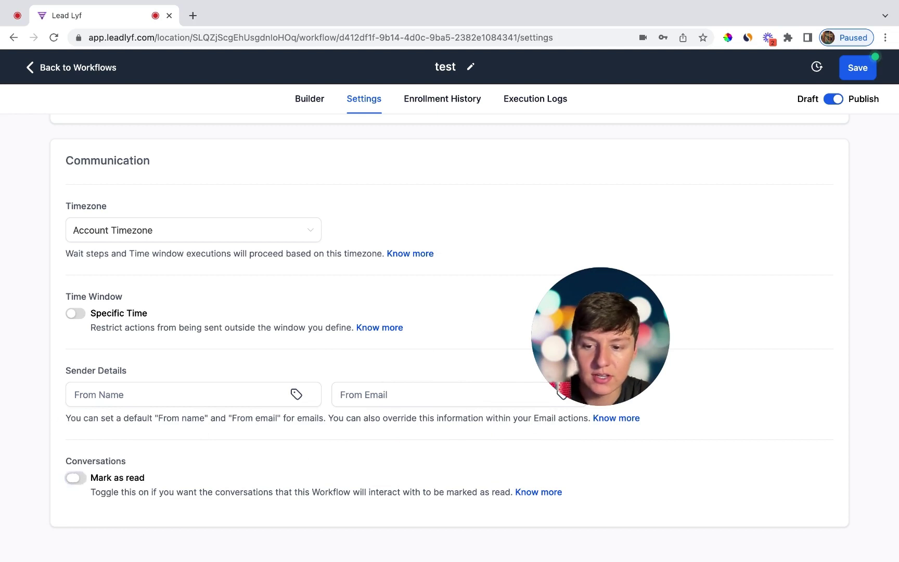
left_click(83, 478)
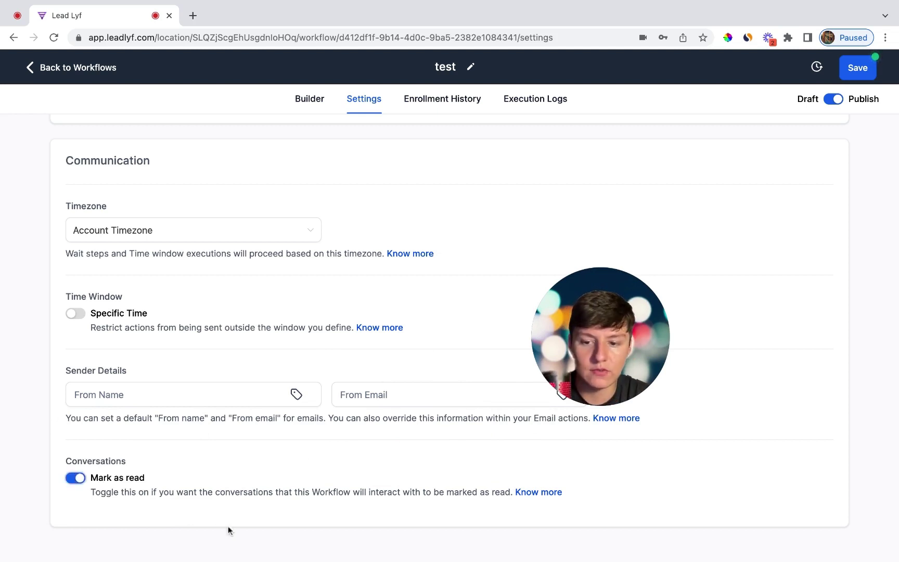
scroll(293, 479, "up", 5)
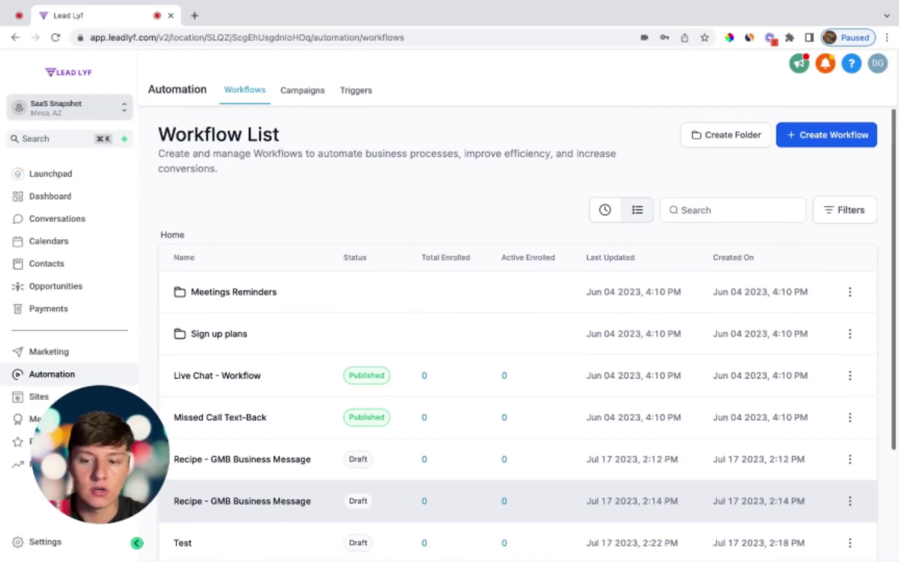
Step: Create a new workflow from the "Recipe - Appointment Confirmation + Reminder" template after browsing the available recipes
scroll(515, 312, "down", 3)
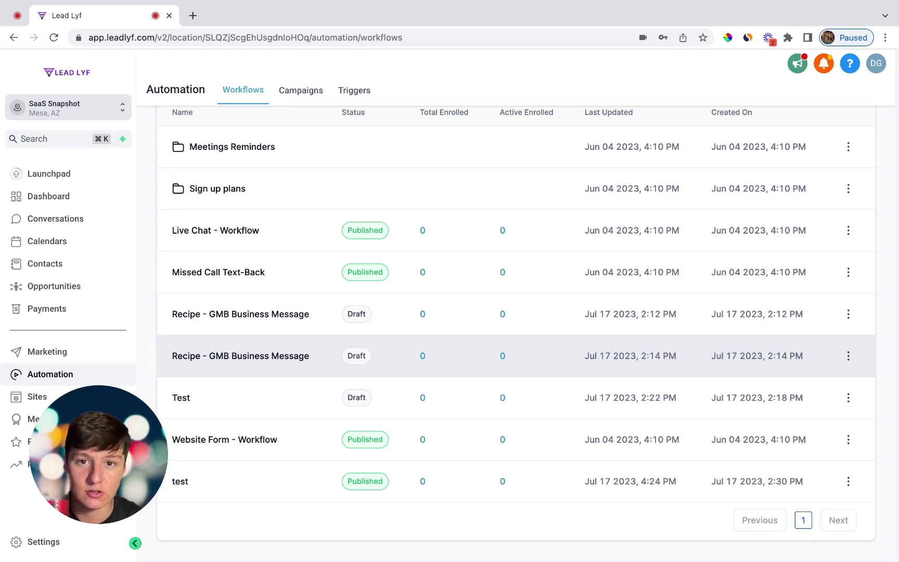
scroll(515, 356, "up", 3)
left_click(853, 136)
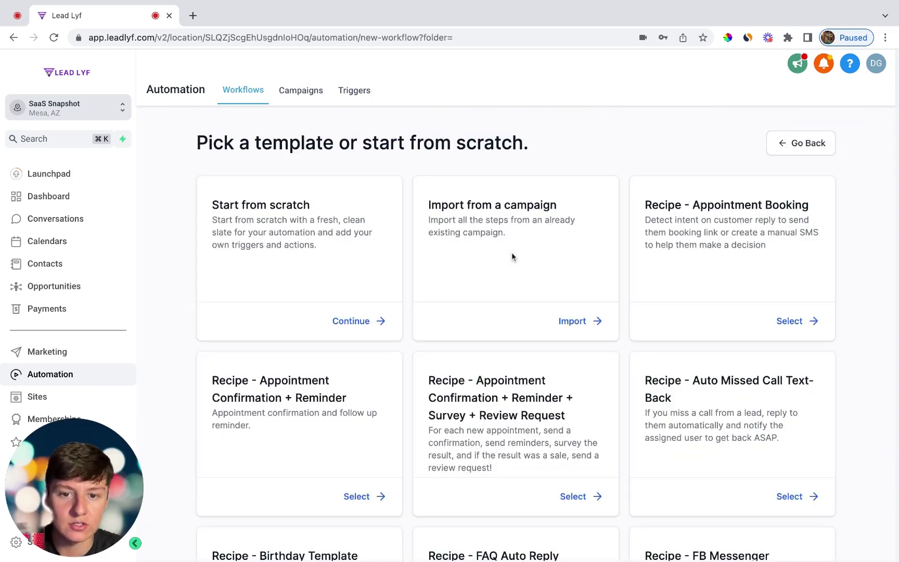
scroll(513, 257, "down", 5)
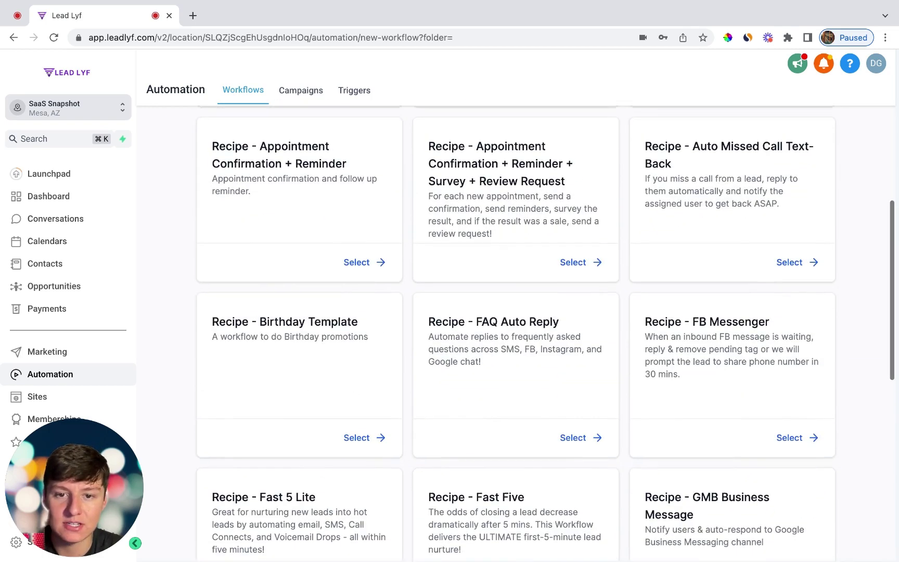
scroll(515, 333, "up", 3)
scroll(515, 333, "down", 2)
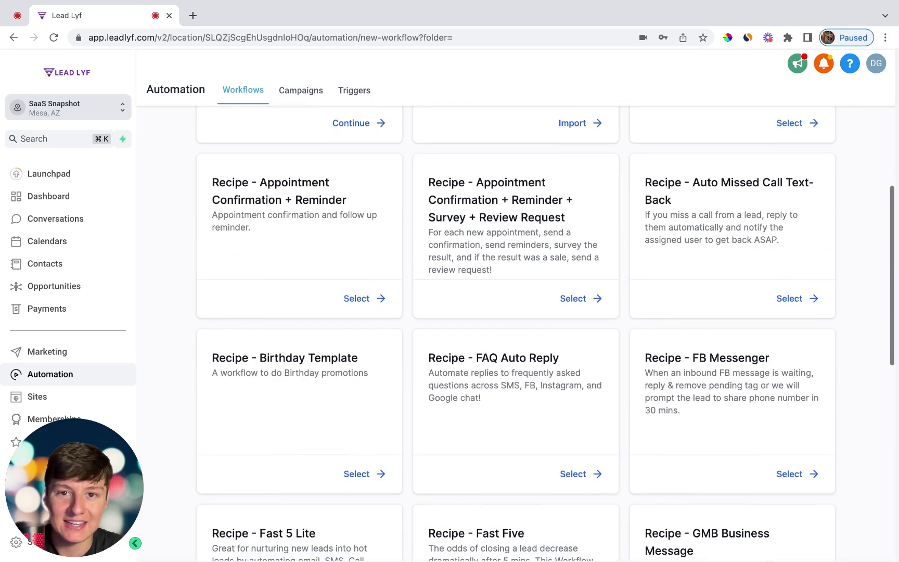
scroll(401, 286, "down", 2)
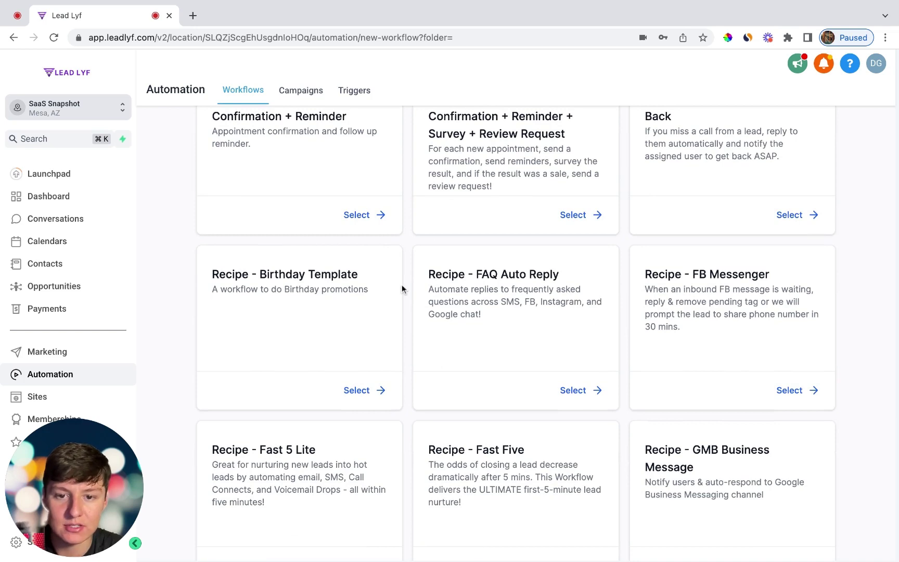
left_click(373, 215)
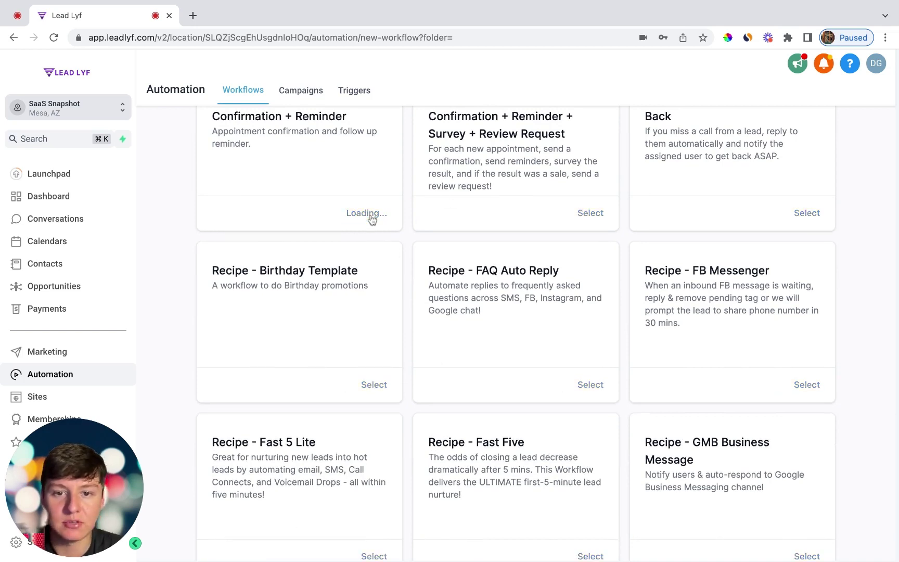
Step: Look through the workflow list for the new Appointment Confirmation + Reminder recipe and the published test workflow
scroll(379, 251, "down", 5)
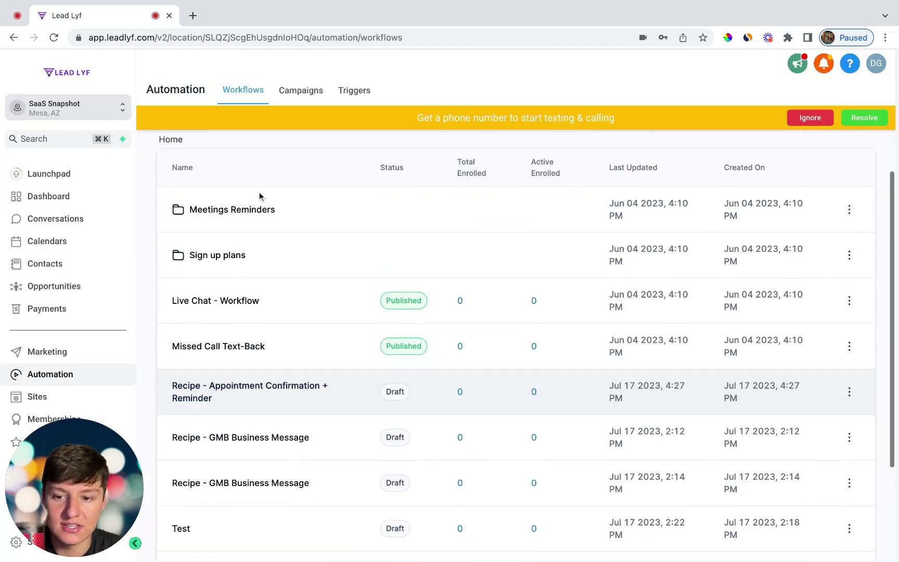
scroll(321, 393, "down", 3)
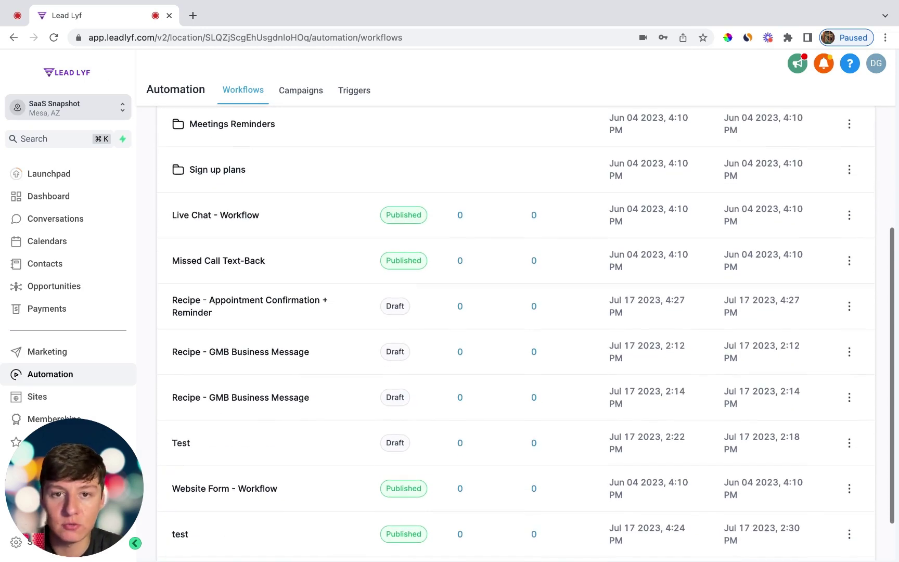
scroll(520, 234, "up", 1)
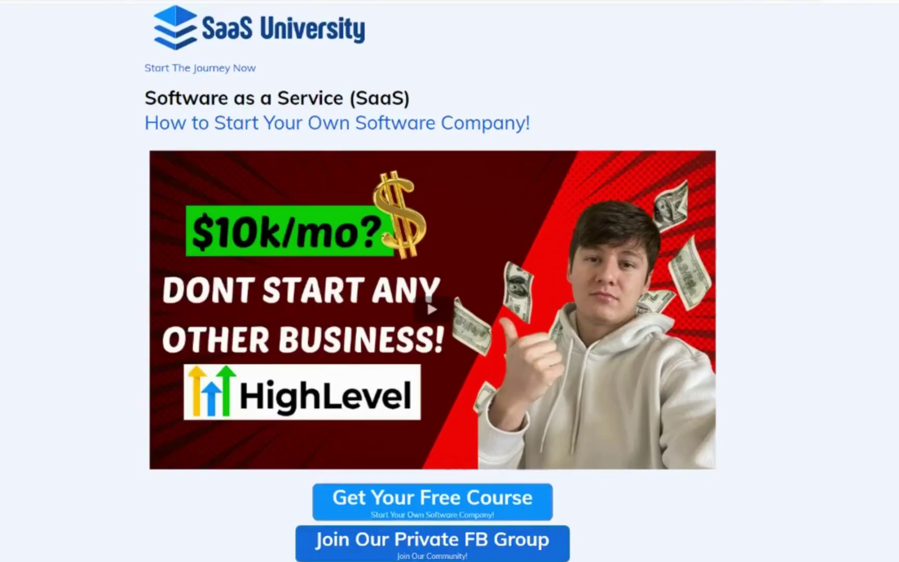
scroll(432, 281, "down", 3)
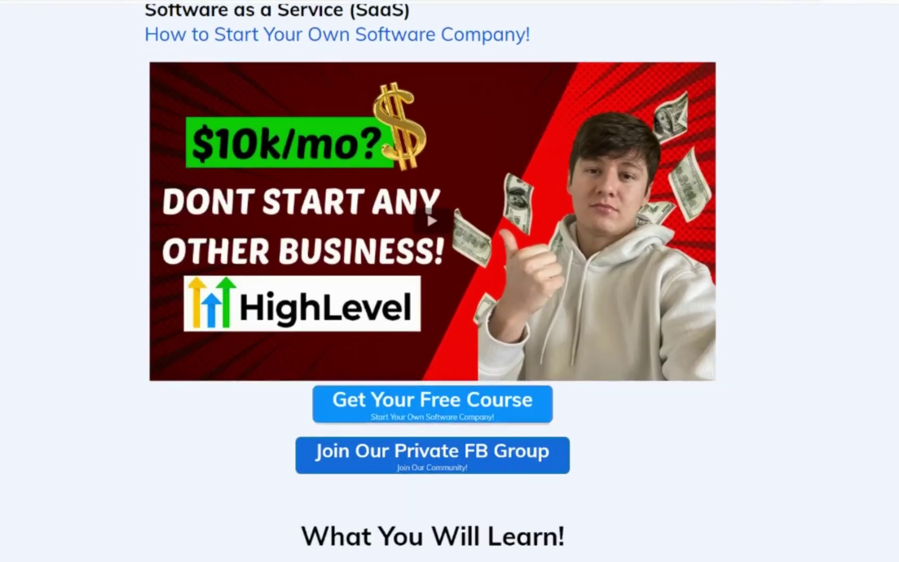
scroll(432, 281, "down", 3)
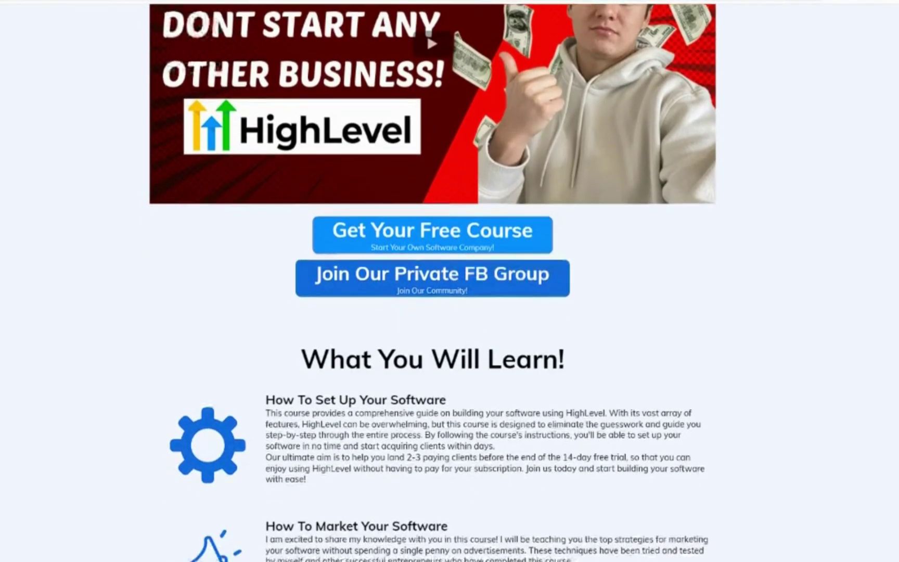
scroll(432, 281, "up", 6)
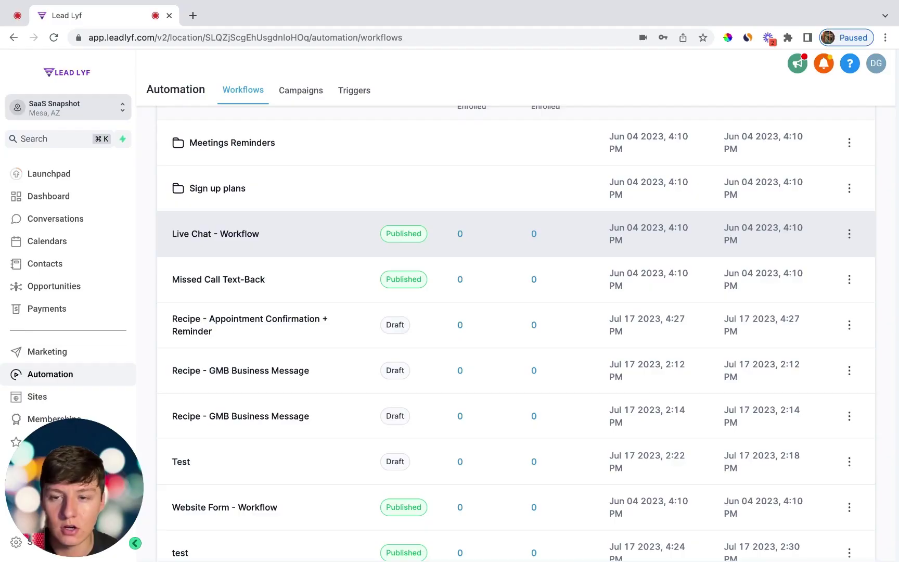